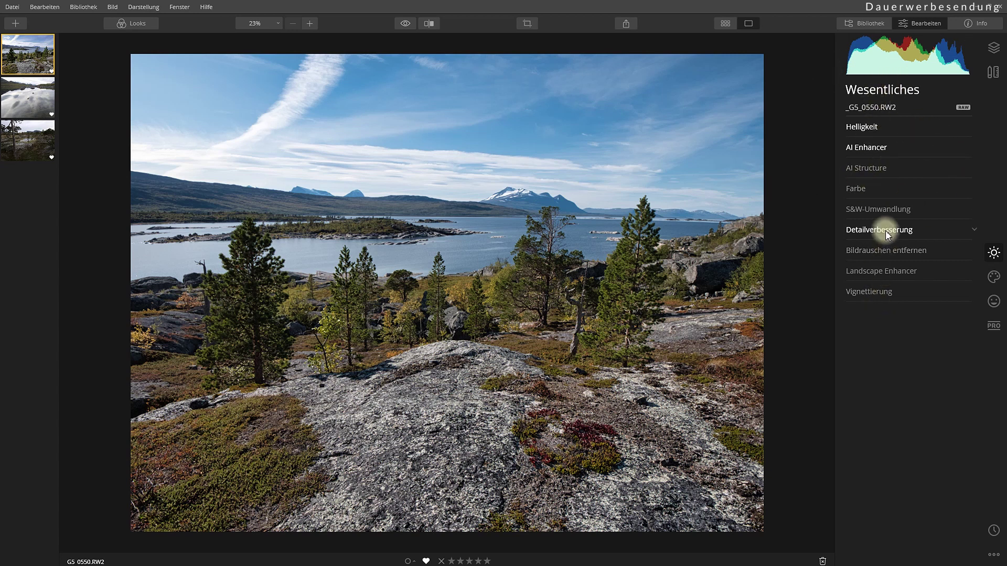
Raise the Helligkeit exposure (Belichtung) from 0,09 to 0,44.
left_click(881, 131)
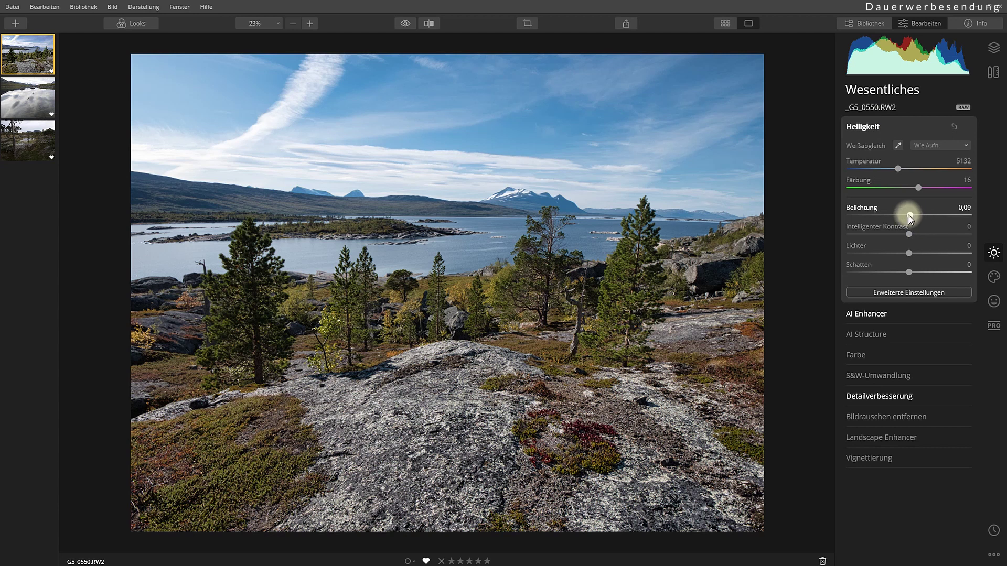
left_click_drag(909, 215, 913, 215)
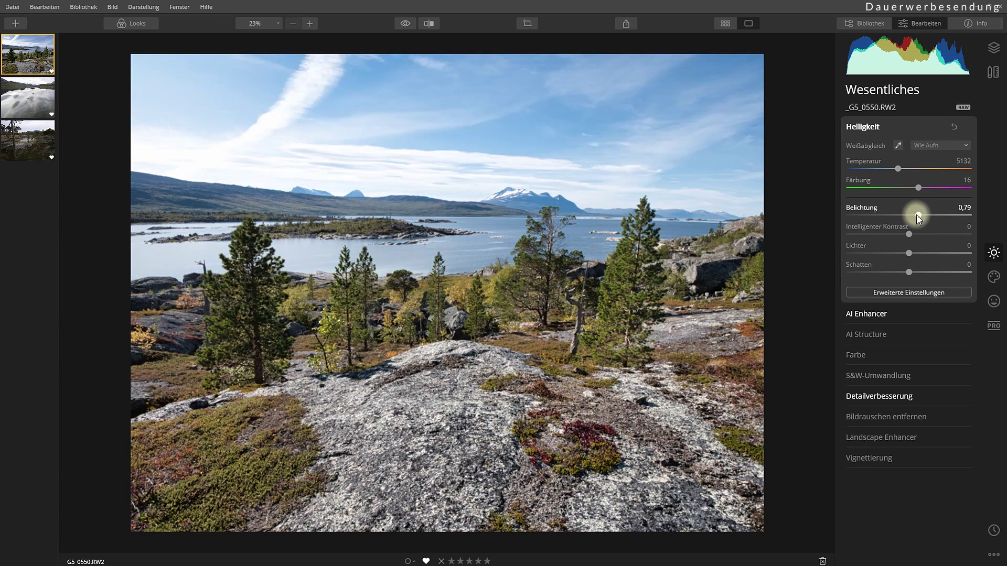
left_click_drag(915, 215, 912, 215)
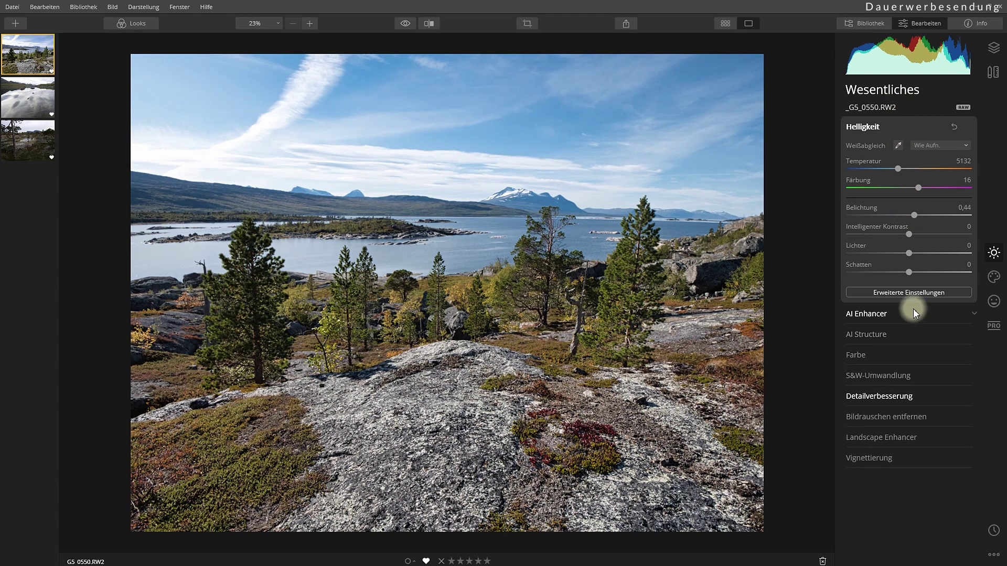
left_click(892, 312)
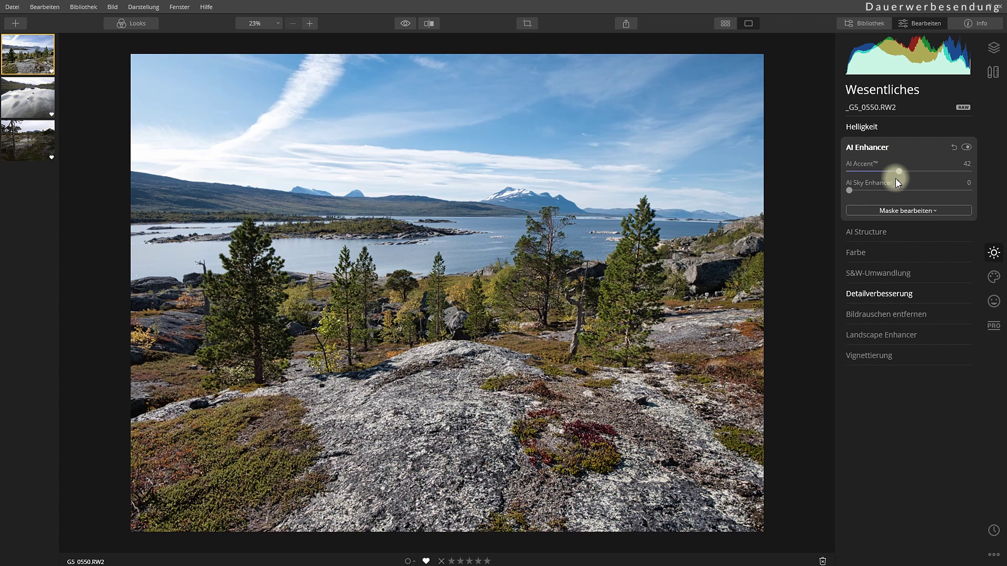
left_click(930, 295)
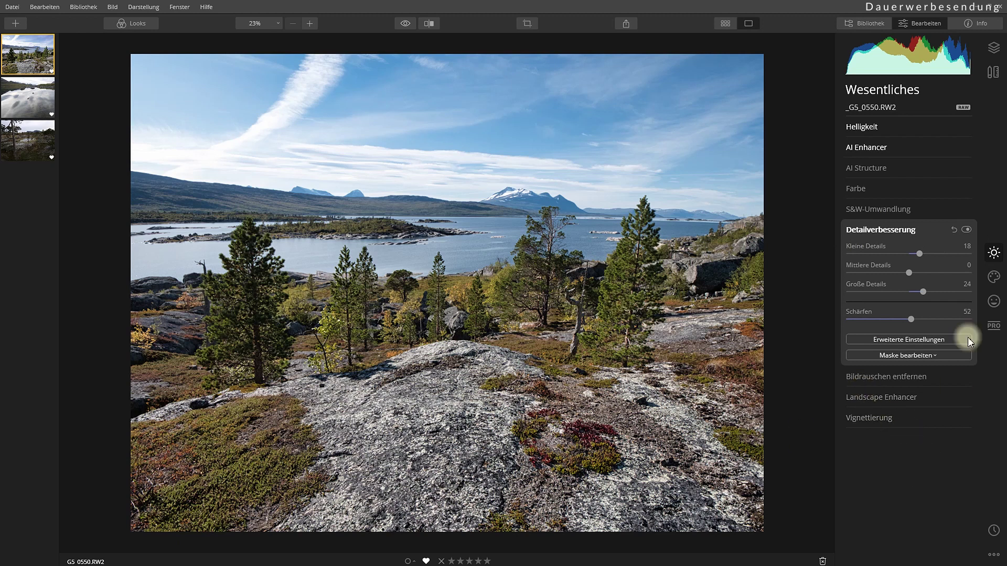
left_click(913, 149)
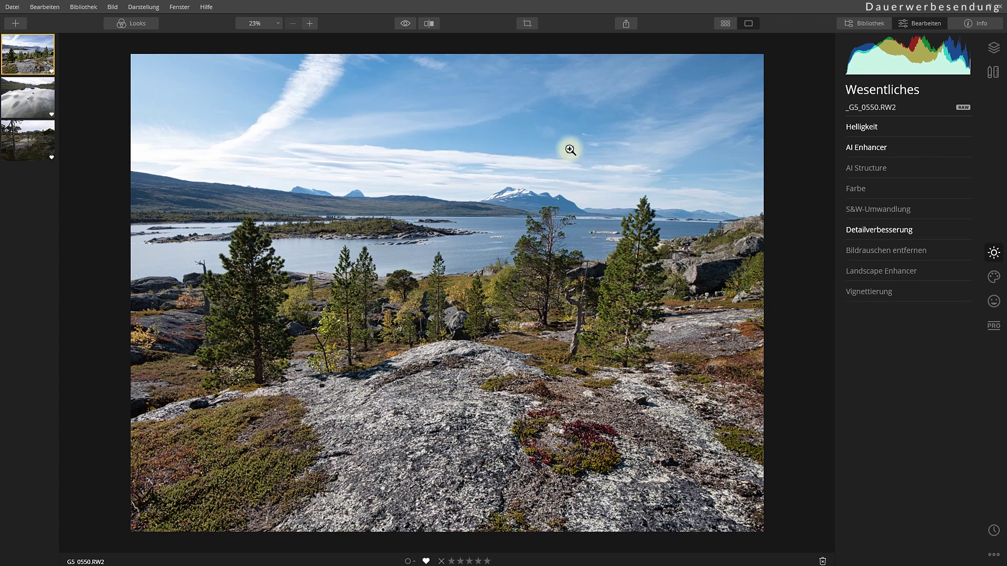
left_click(403, 23)
left_click(404, 24)
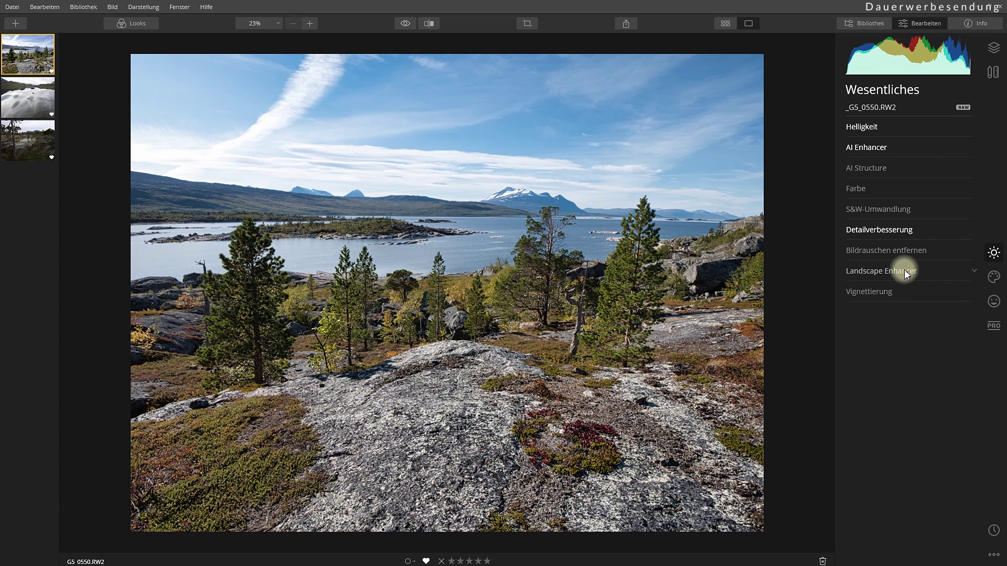
left_click(993, 325)
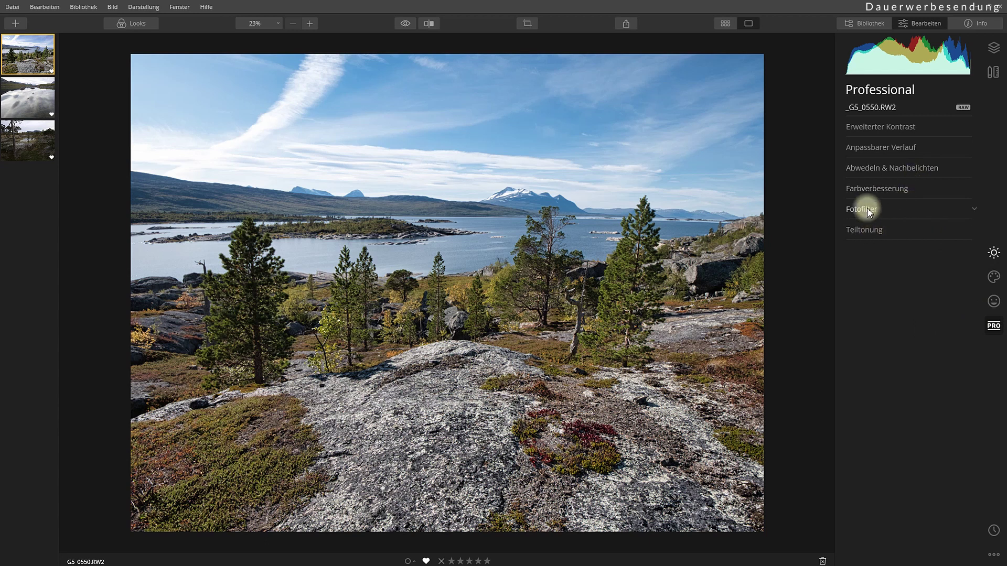
left_click(993, 253)
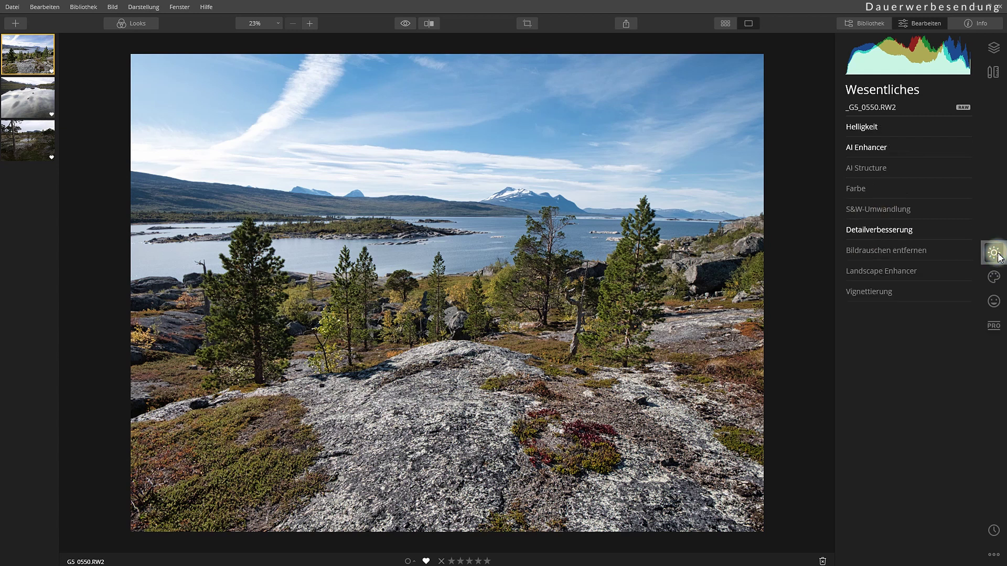
left_click(884, 271)
left_click(884, 271)
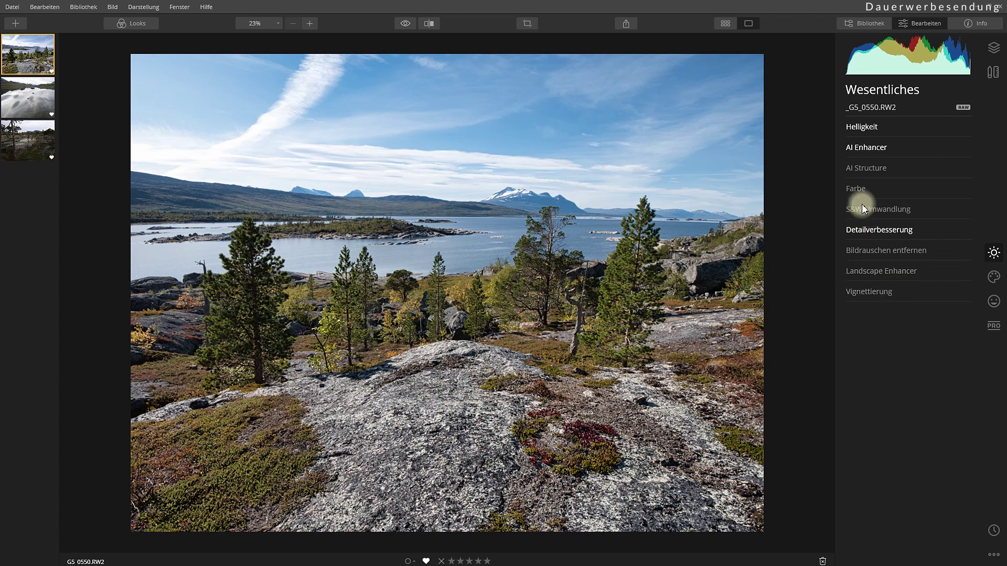
Set Farbe vibrance to 40 and saturation to 38, then compare with the original.
left_click(877, 190)
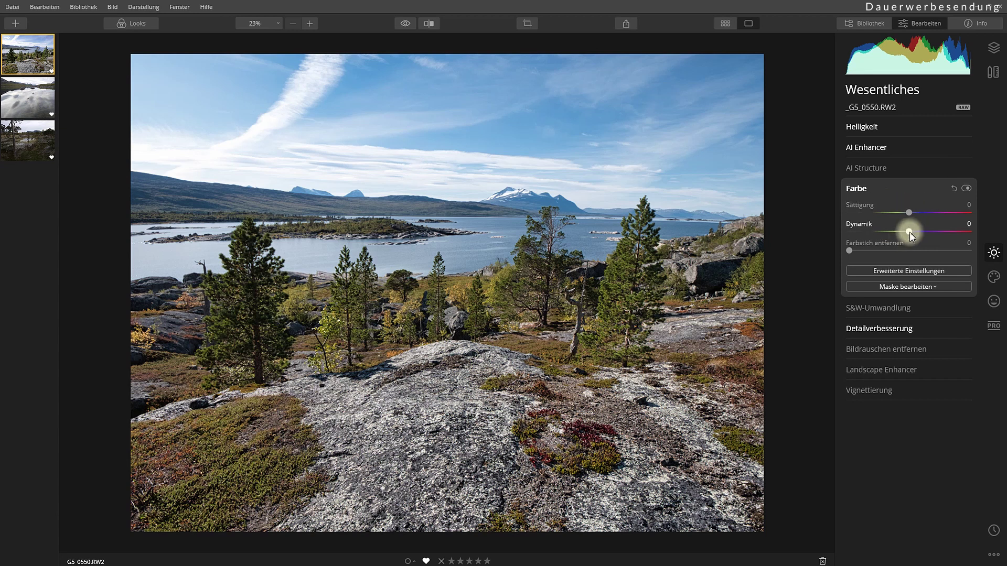
left_click_drag(909, 232, 939, 233)
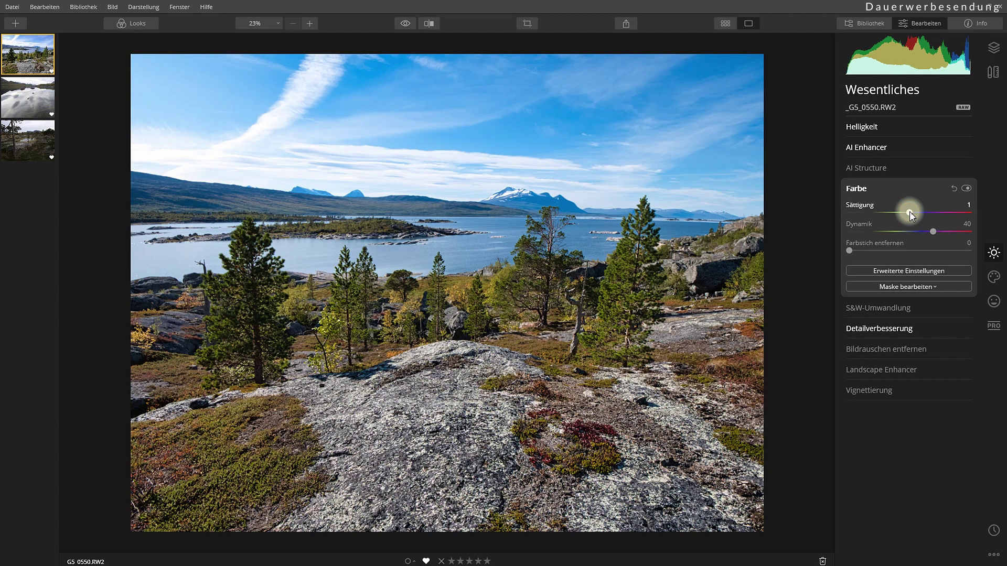
left_click_drag(909, 212, 929, 212)
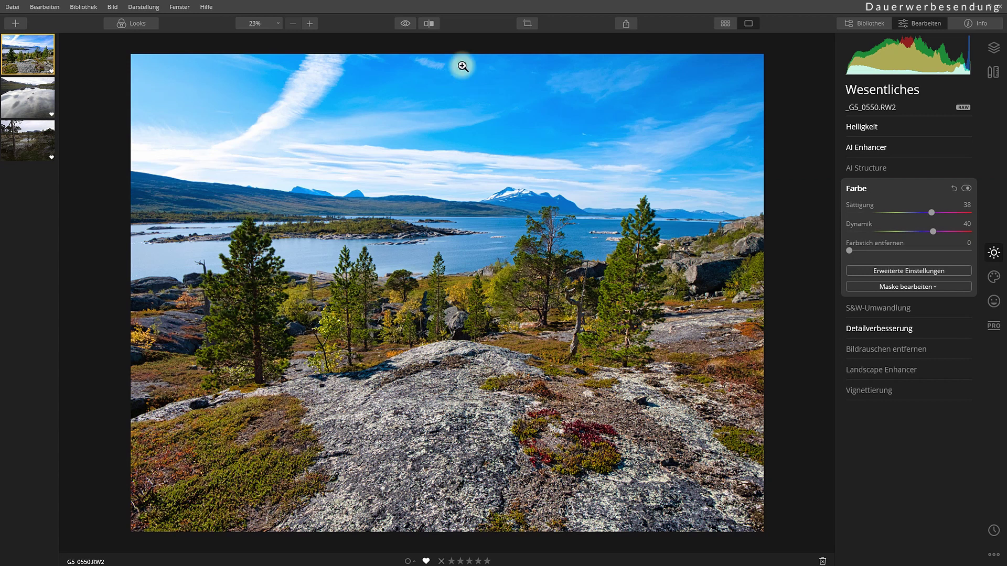
left_click(406, 23)
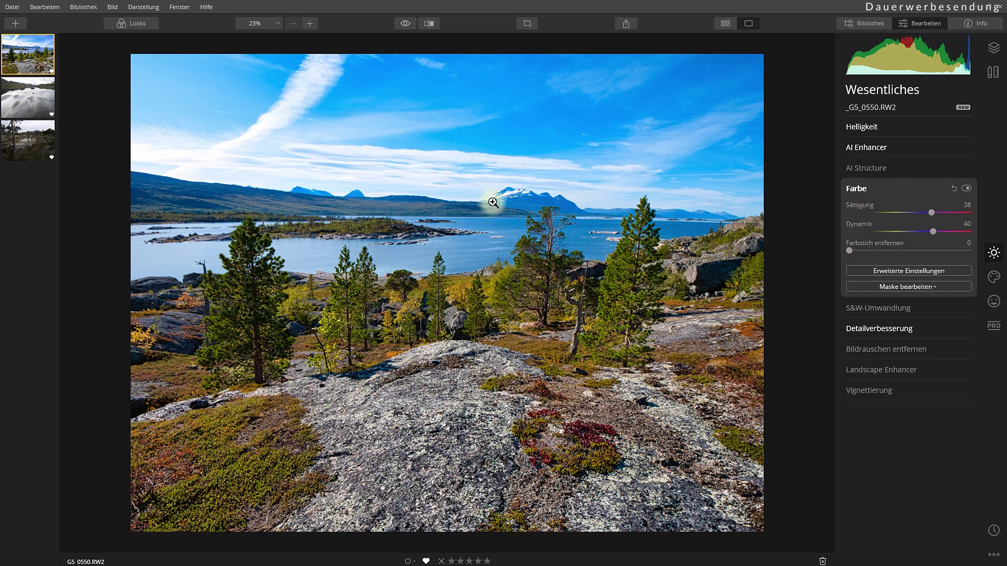
Show and hide Farbe's advanced settings, then expand the Landscape Enhancer panel.
left_click(894, 272)
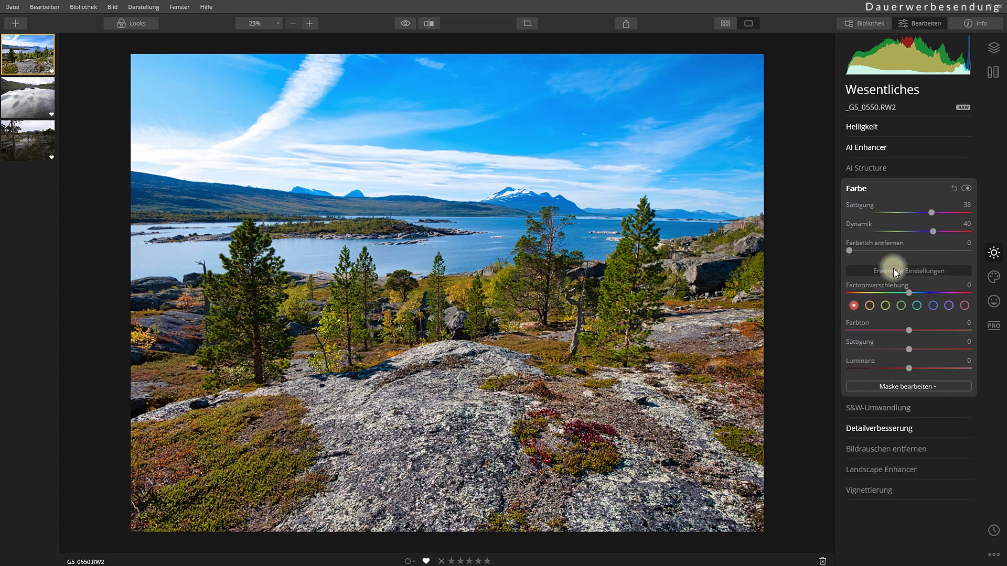
left_click(894, 271)
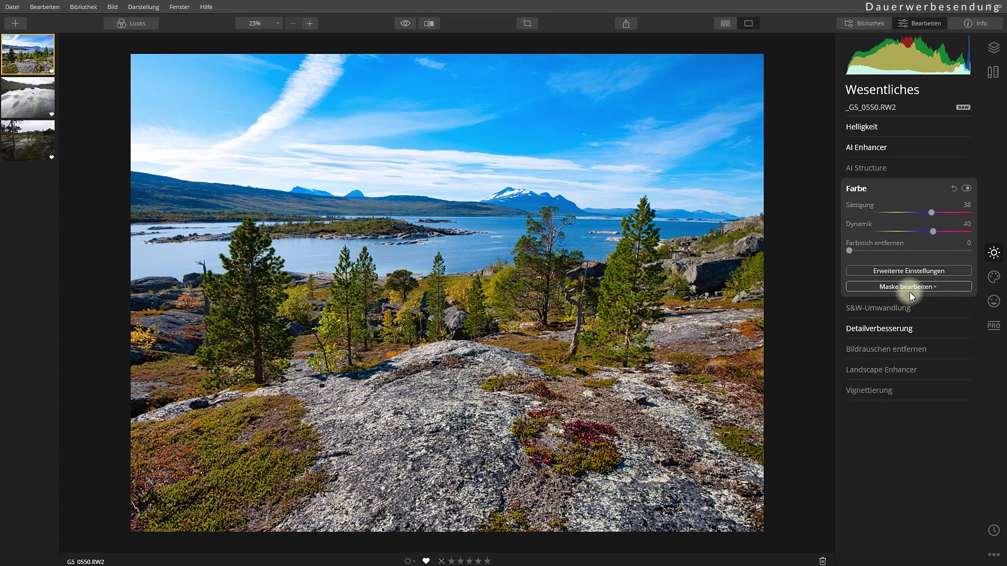
left_click(901, 369)
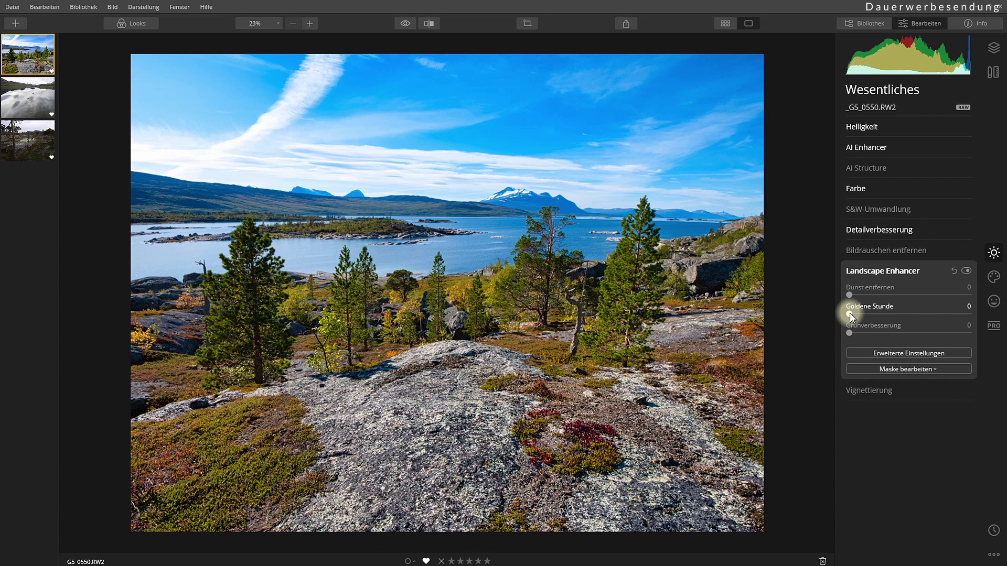
Set the Landscape Enhancer golden hour to 40, toggling the effect to compare.
mouse_move(849, 313)
left_mouse_down()
mouse_move(931, 317)
mouse_move(874, 320)
mouse_move(896, 319)
left_mouse_up()
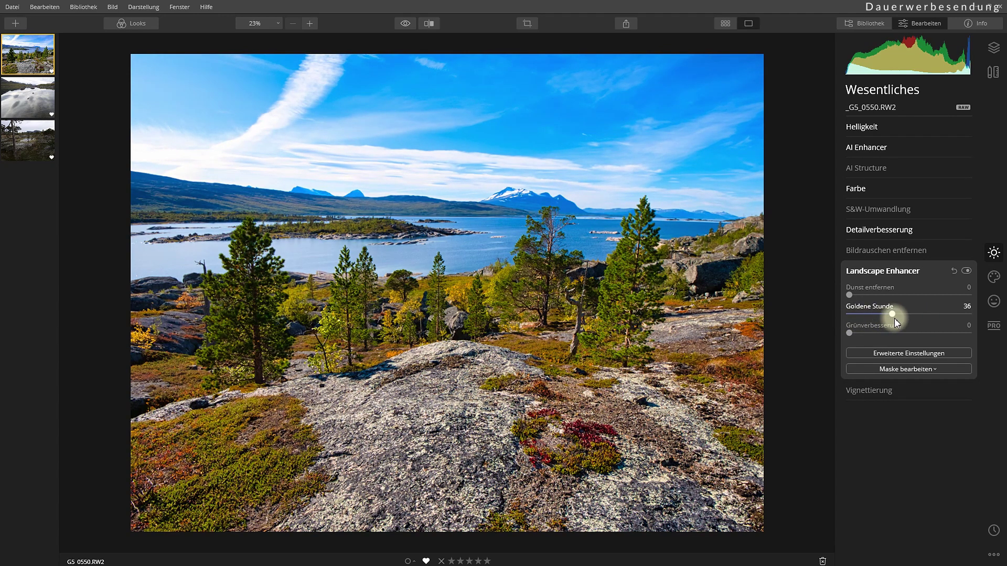
left_click(966, 271)
left_click(966, 272)
left_click_drag(893, 313, 974, 317)
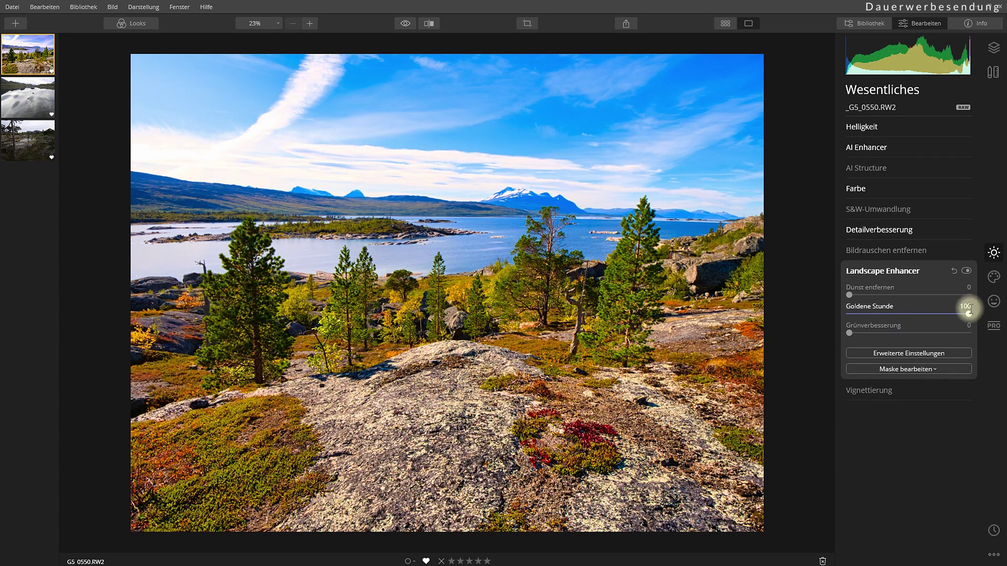
mouse_move(970, 315)
left_mouse_down()
mouse_move(898, 315)
mouse_move(906, 316)
left_mouse_up()
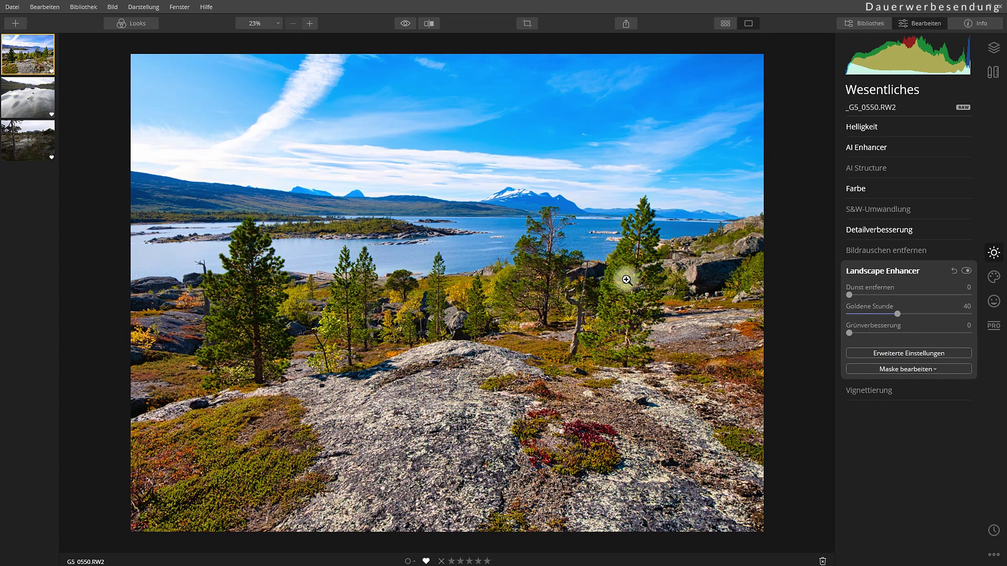
In advanced settings, set foliage hue to -100 and reset foliage enhancement to 0.
left_click(917, 355)
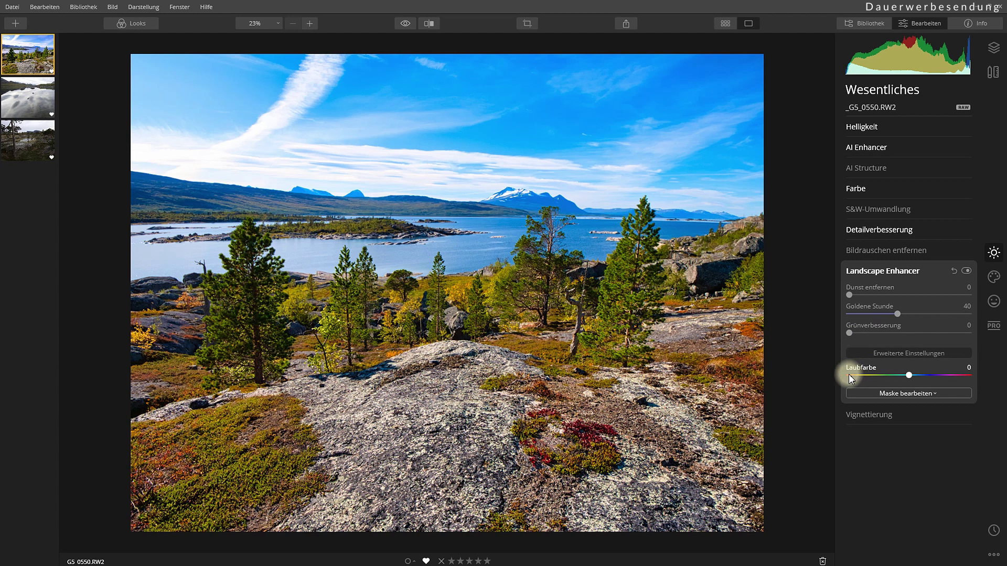
left_click_drag(848, 332, 923, 332)
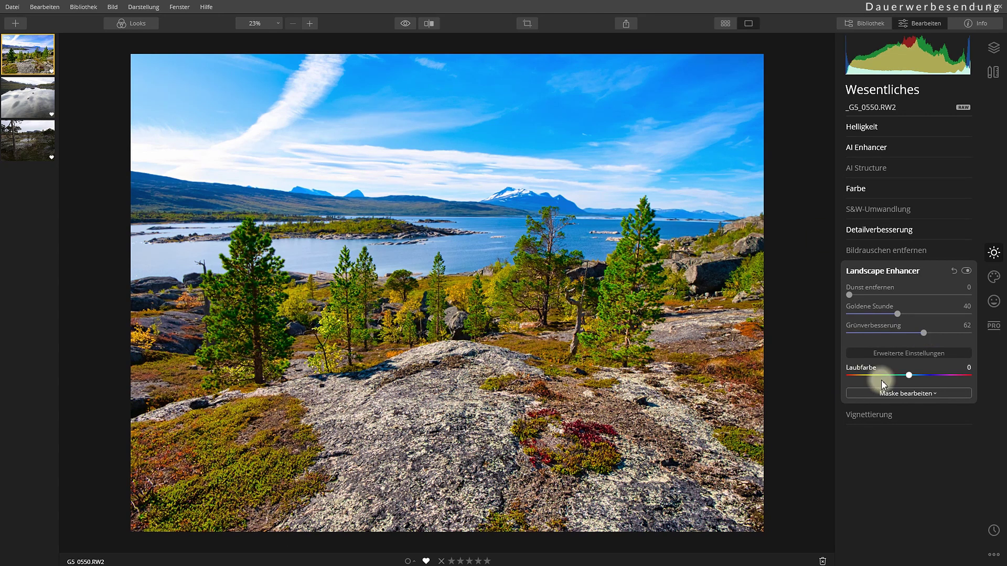
left_click_drag(912, 375, 848, 376)
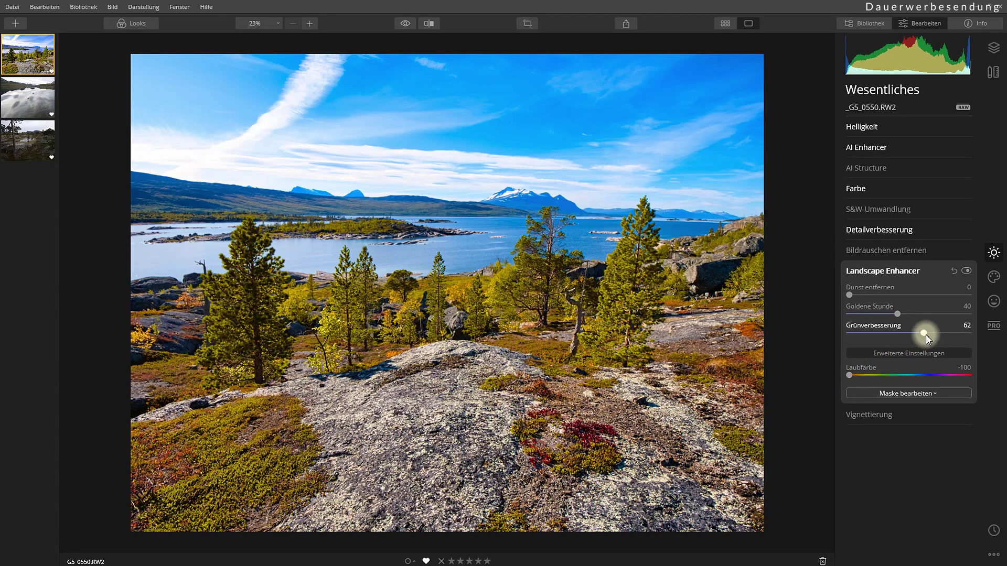
mouse_move(923, 333)
left_mouse_down()
mouse_move(842, 333)
mouse_move(887, 332)
left_mouse_up()
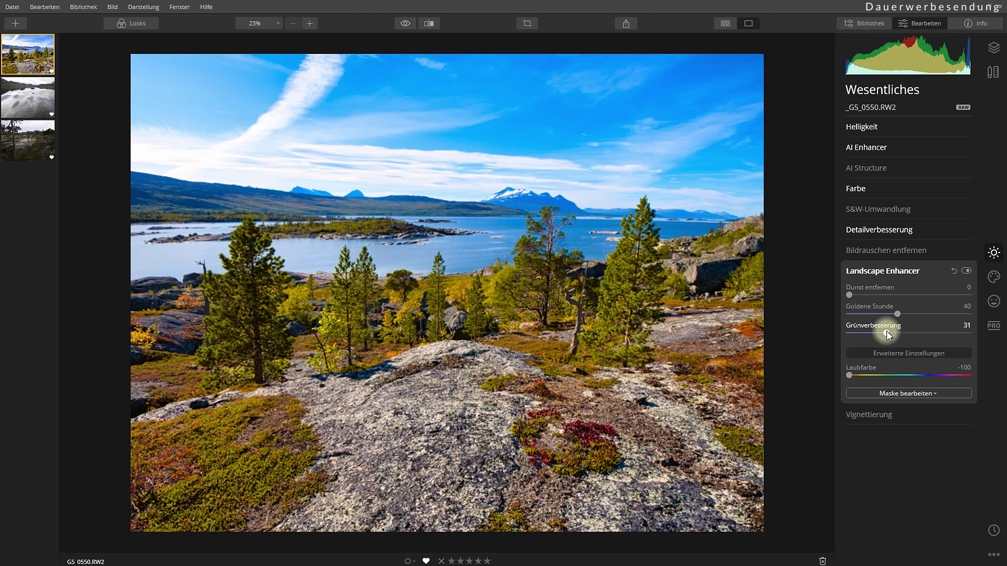
mouse_move(848, 374)
left_mouse_down()
mouse_move(969, 375)
mouse_move(830, 381)
left_mouse_up()
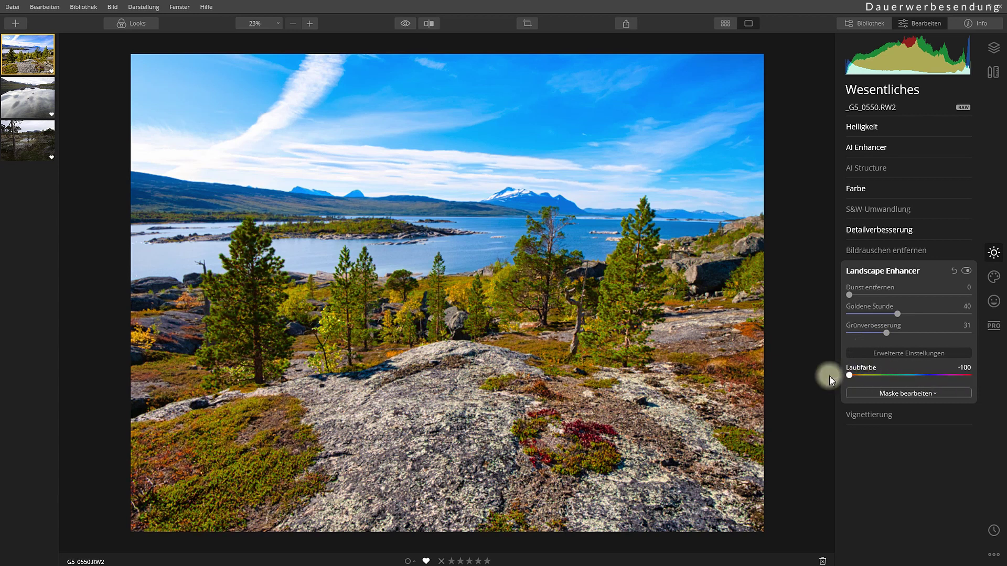
double_click(886, 332)
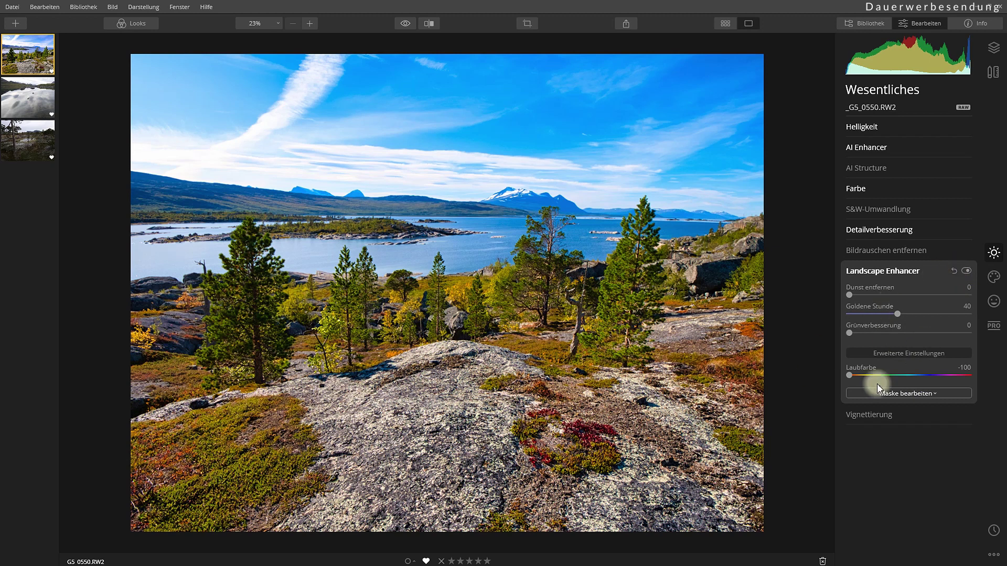
Collapse Landscape Enhancer and expand Farbverbesserung in the PRO tools.
left_click(934, 270)
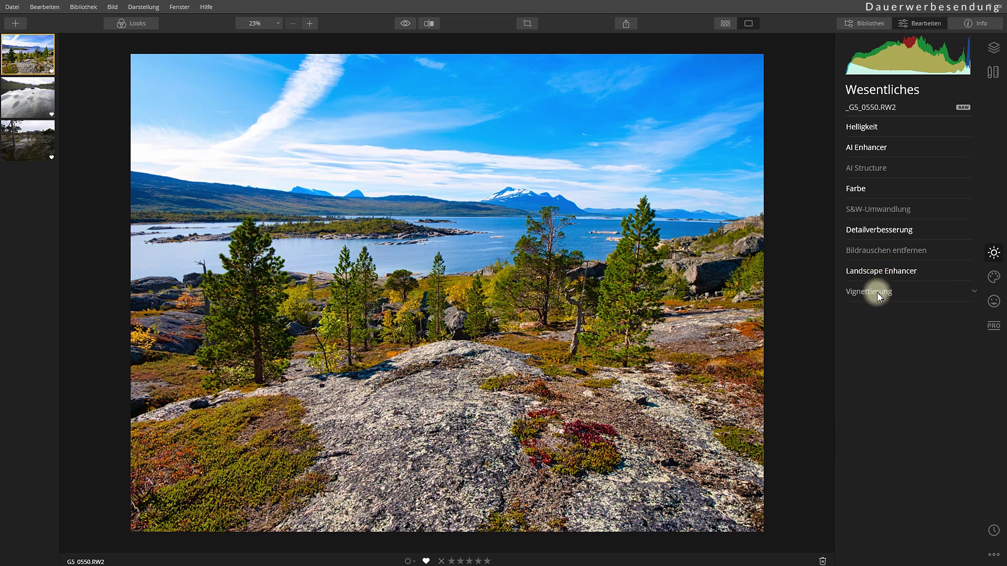
left_click(993, 325)
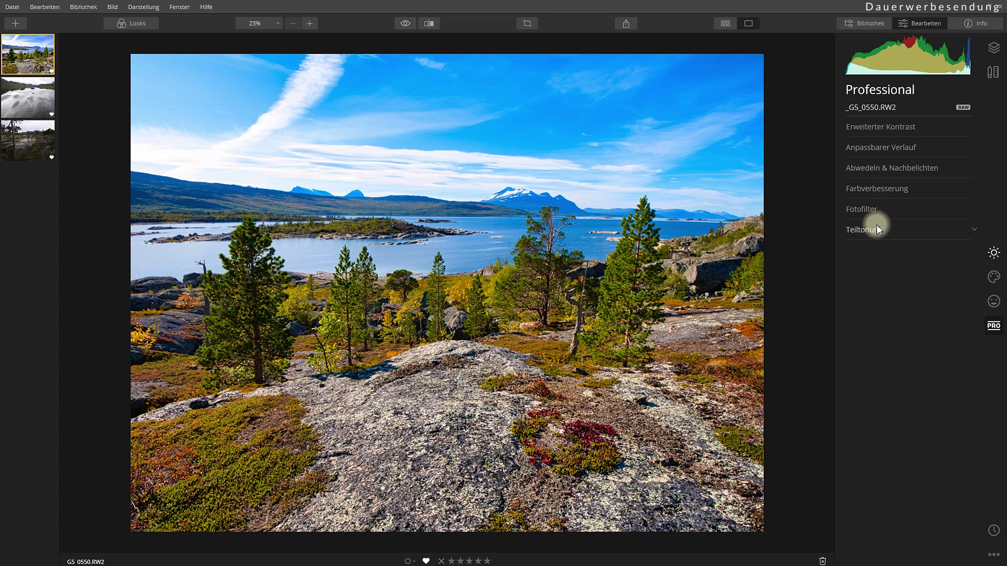
left_click(881, 190)
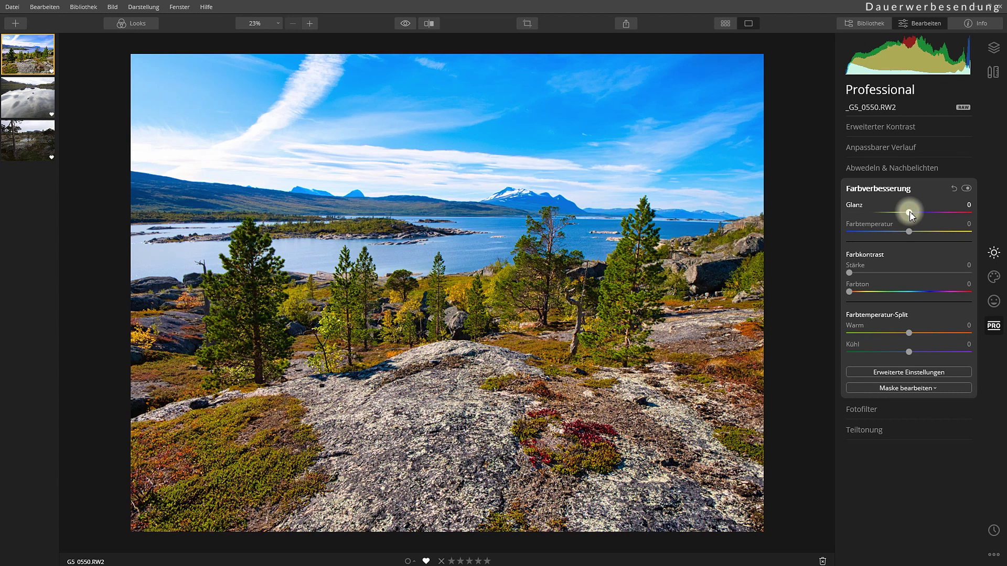
Set Farbverbesserung brilliance (Glanz) to 32 after testing higher and lower values.
left_click_drag(909, 212, 973, 218)
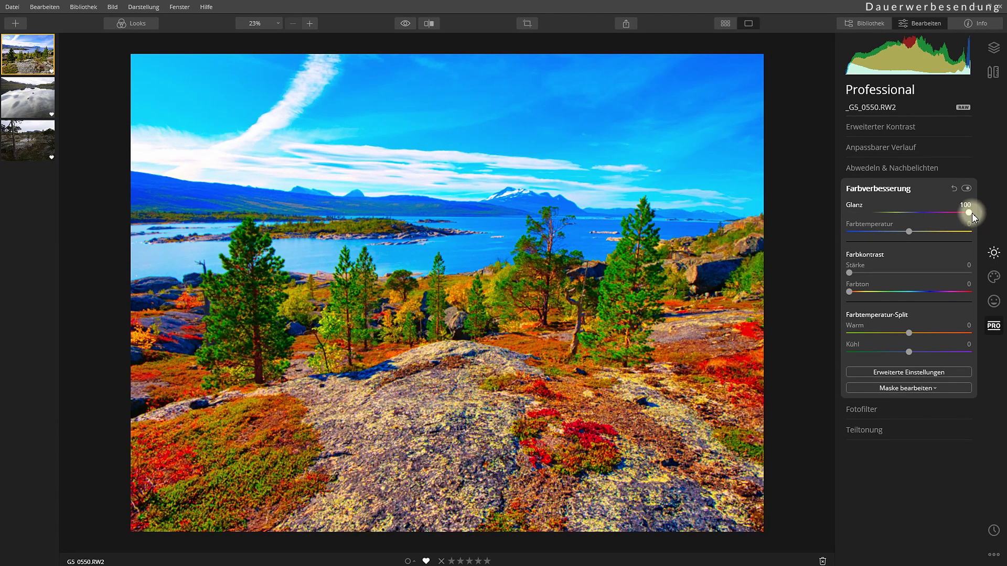
mouse_move(972, 213)
left_mouse_down()
mouse_move(898, 216)
mouse_move(918, 212)
left_mouse_up()
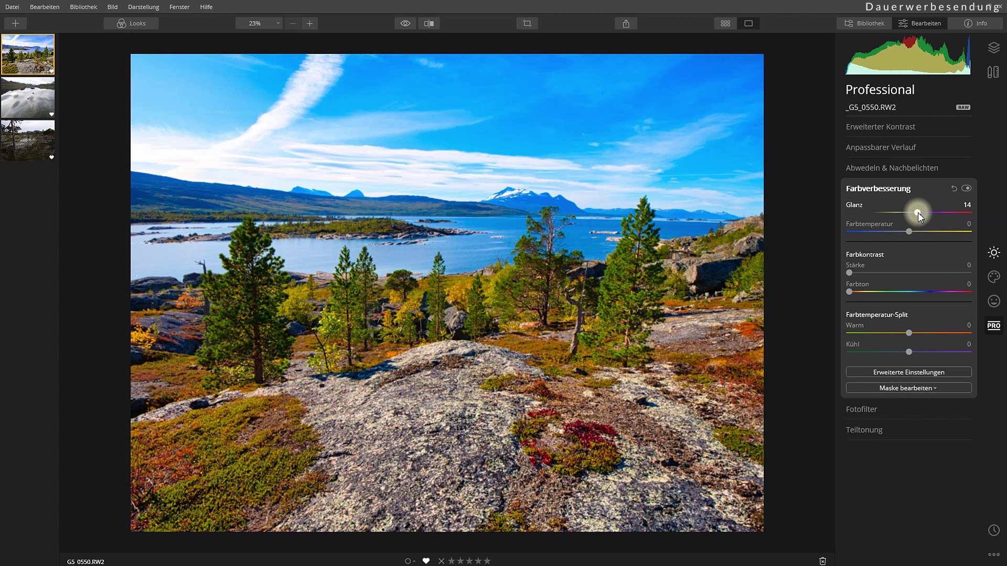
mouse_move(918, 212)
left_mouse_down()
mouse_move(907, 212)
mouse_move(932, 211)
left_mouse_up()
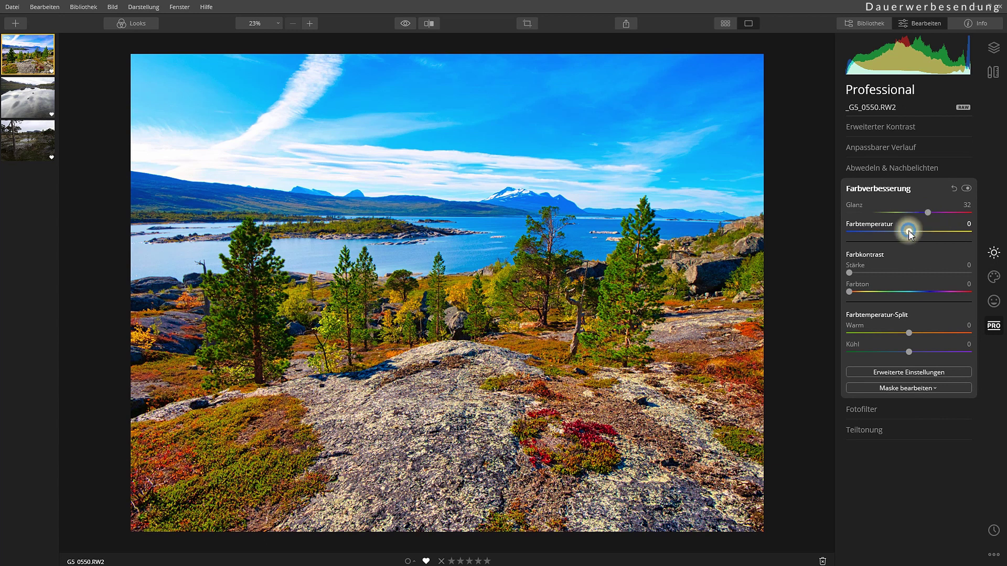
Set the Farbverbesserung colour temperature to 35.
left_click_drag(908, 231, 936, 231)
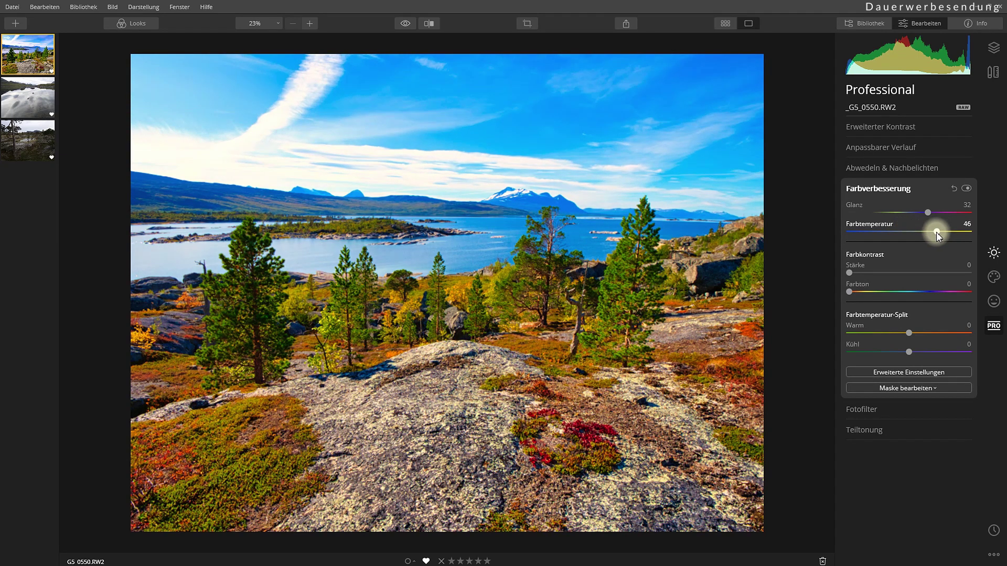
mouse_move(936, 232)
left_mouse_down()
mouse_move(870, 235)
mouse_move(922, 234)
left_mouse_up()
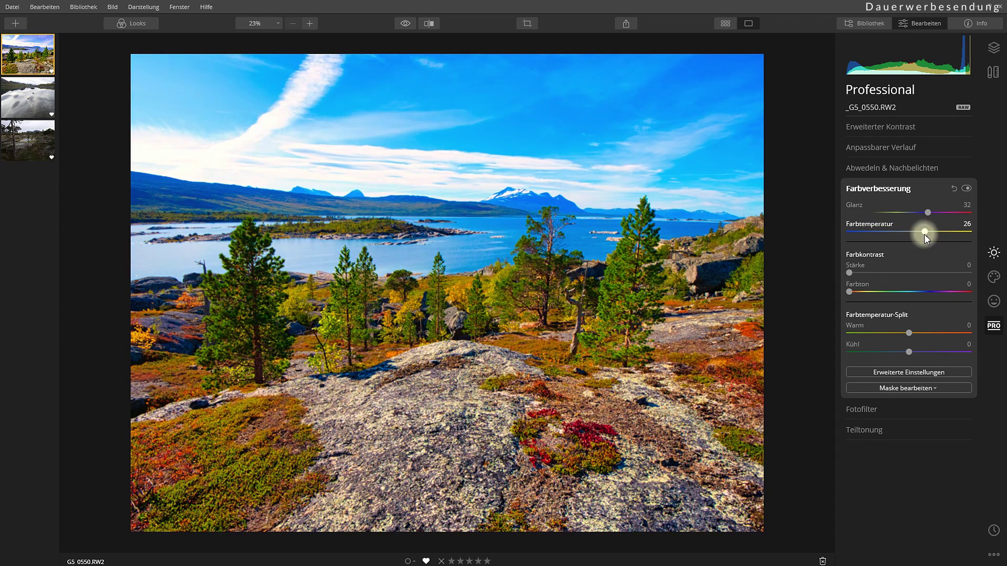
left_click_drag(924, 233, 929, 233)
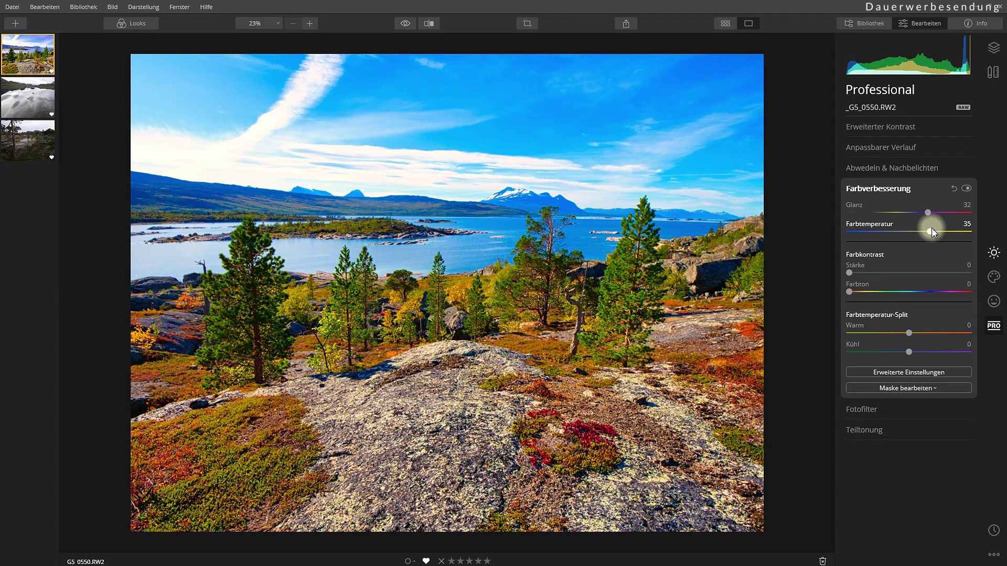
left_click_drag(932, 229, 932, 229)
Experiment with colour contrast strength, leaving it at 0.
left_click(908, 314)
mouse_move(850, 273)
left_mouse_down()
mouse_move(923, 273)
mouse_move(850, 273)
left_mouse_up()
left_click_drag(851, 273, 845, 280)
mouse_move(850, 273)
left_mouse_down()
mouse_move(868, 272)
mouse_move(842, 273)
mouse_move(873, 273)
mouse_move(814, 273)
left_mouse_up()
Apply a Fotofilter with hue 39 and strength 18, after previewing other strengths.
left_click(871, 410)
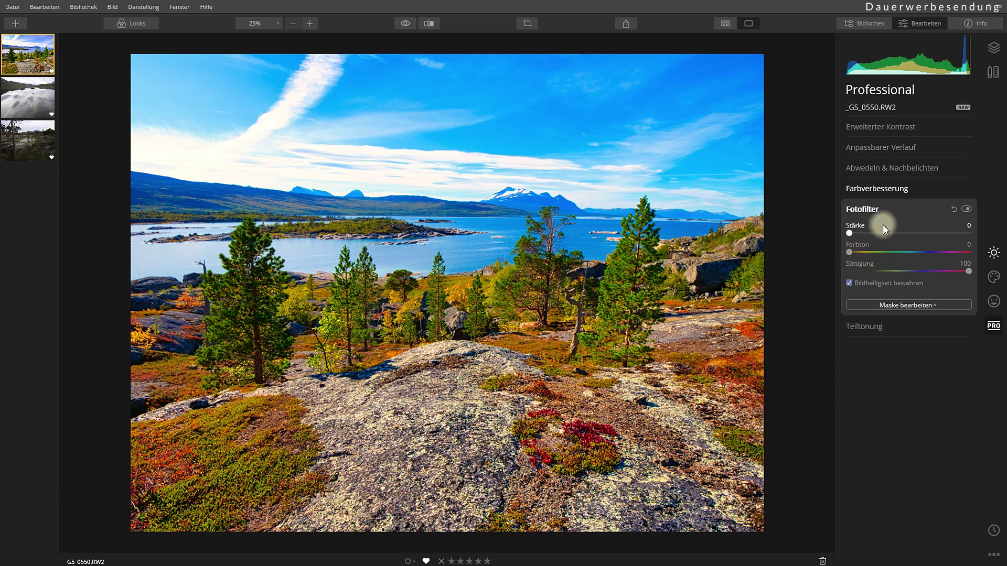
left_click_drag(849, 233, 970, 233)
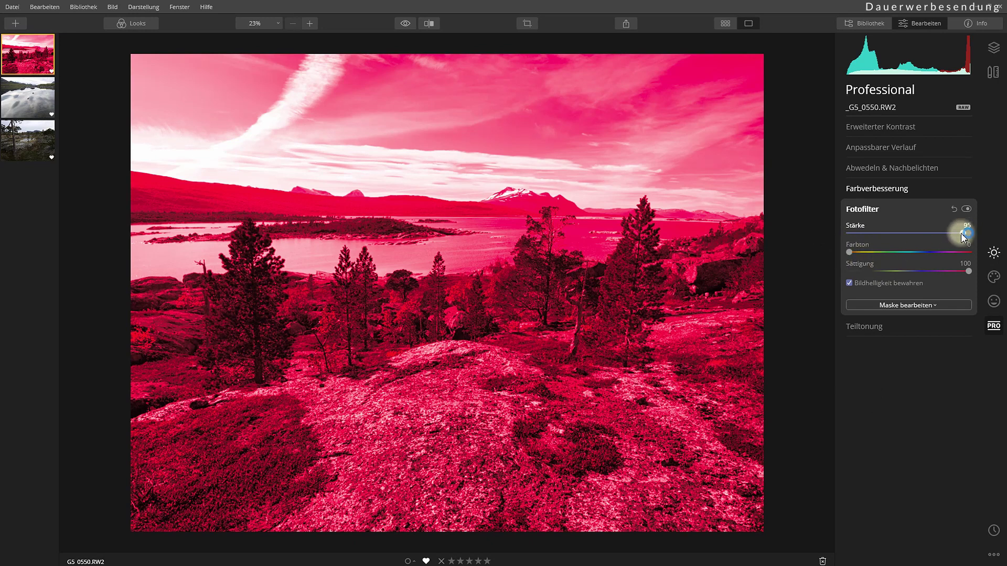
left_click_drag(962, 233, 834, 236)
left_click(925, 252)
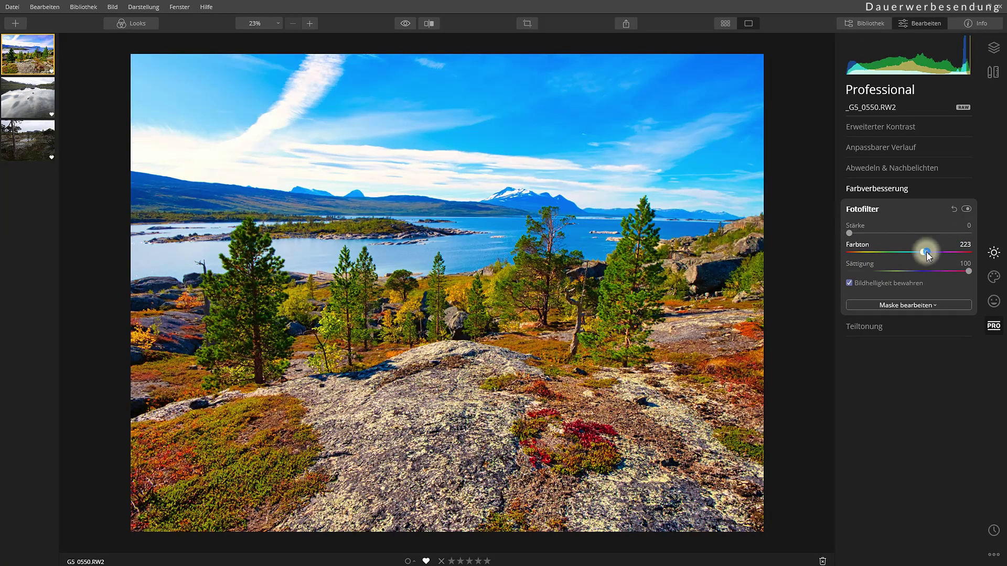
left_click_drag(928, 254, 841, 261)
left_click_drag(850, 232, 882, 233)
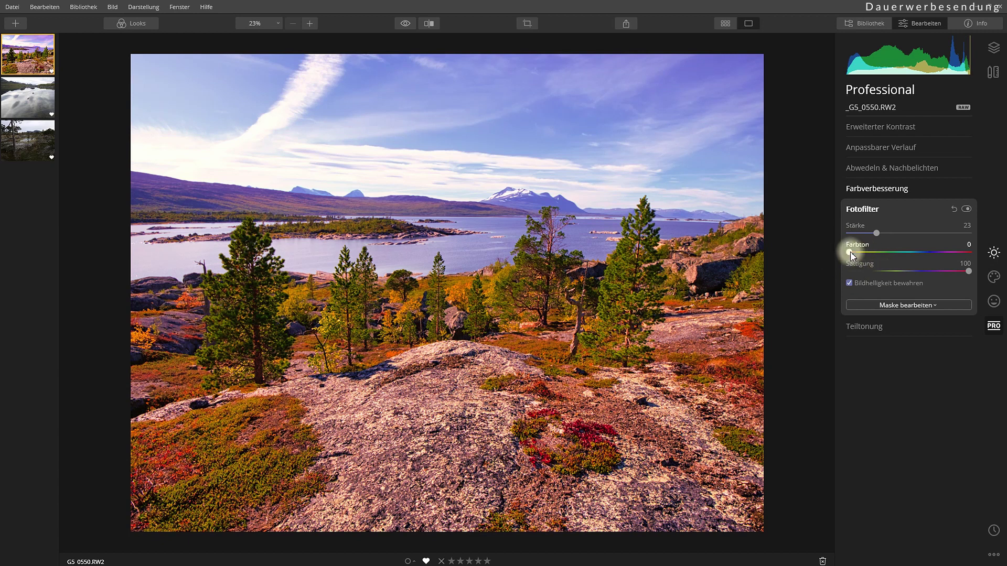
left_click_drag(850, 251, 861, 253)
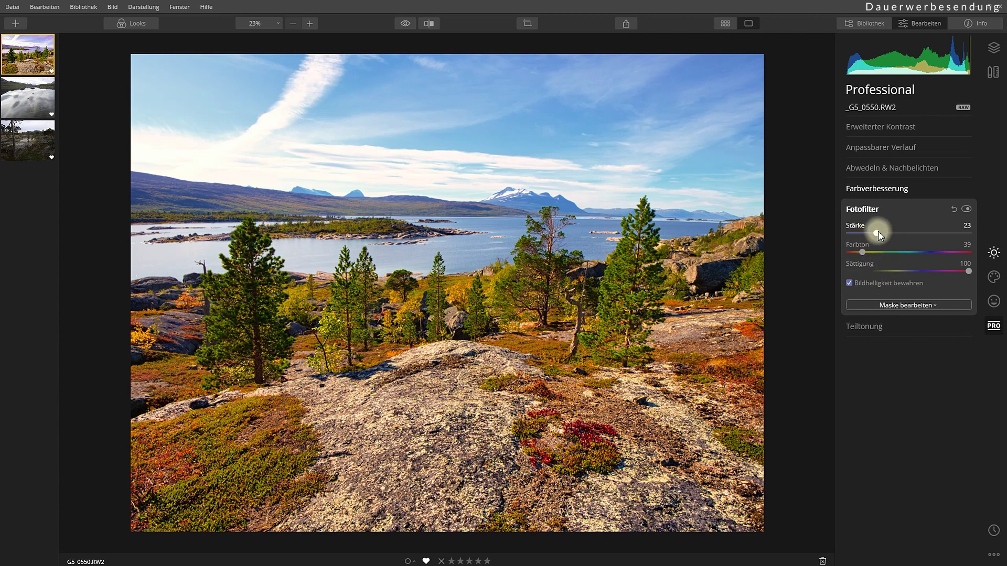
left_click_drag(877, 232, 844, 234)
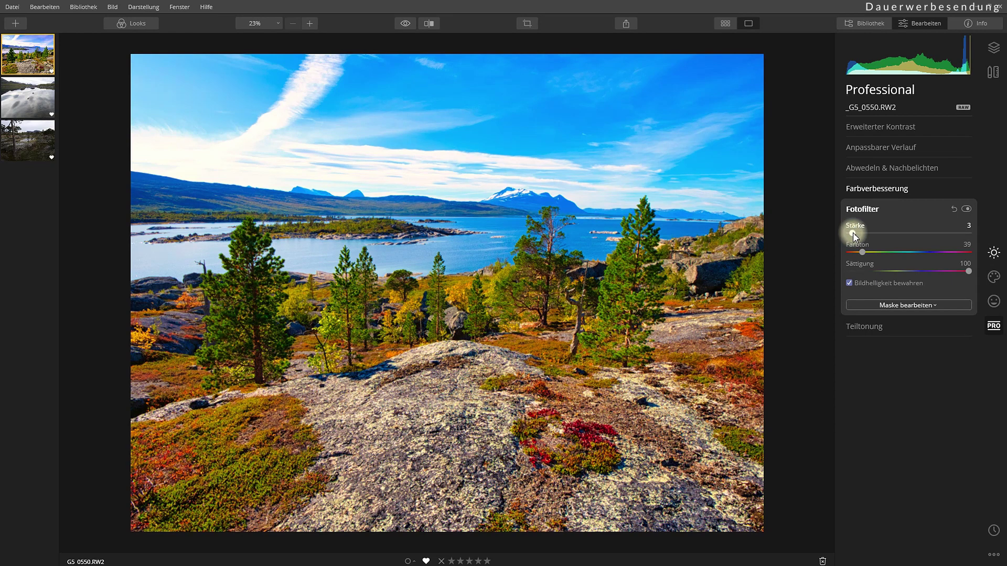
left_click_drag(850, 231, 871, 234)
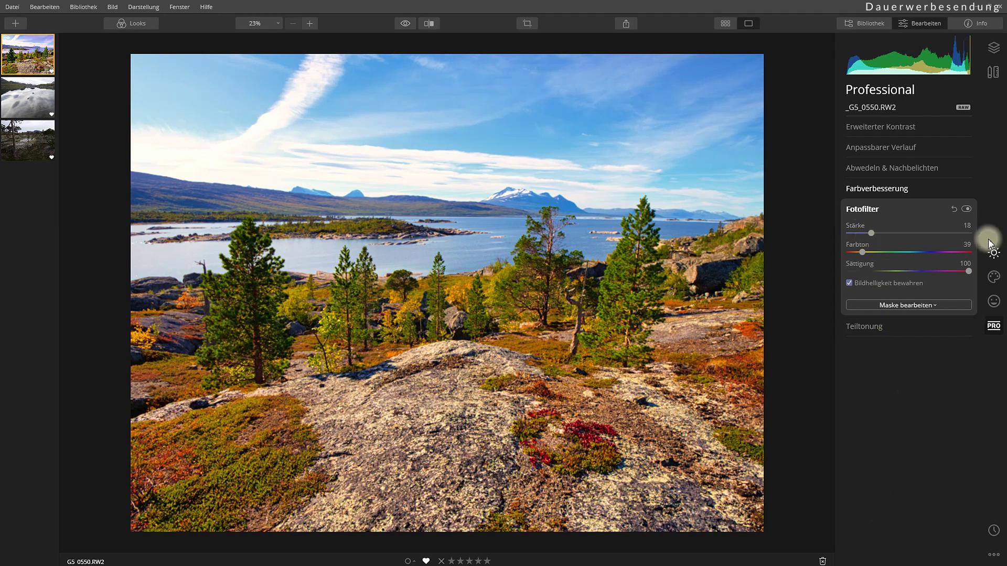
left_click(967, 209)
left_click(967, 209)
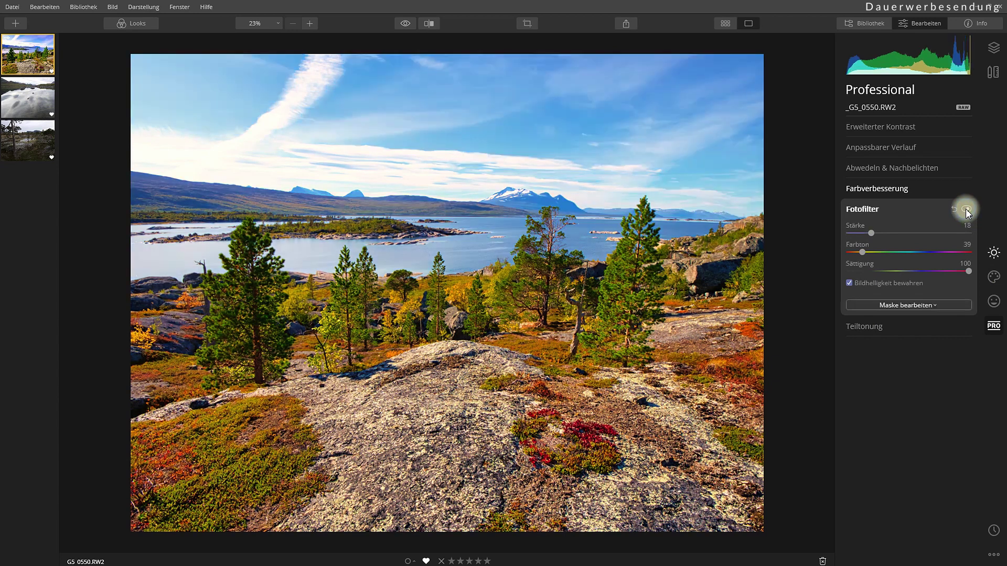
left_click(966, 209)
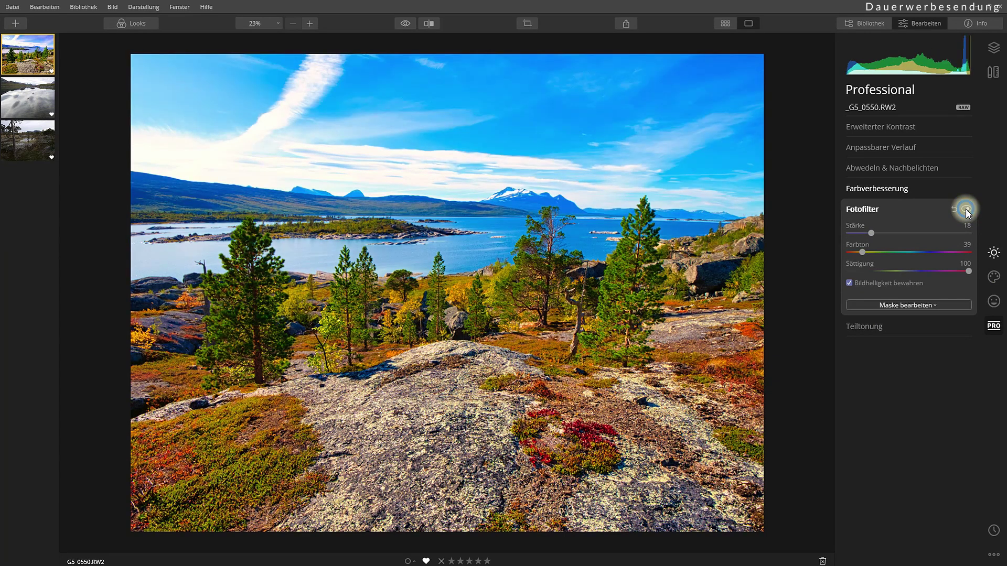
left_click(967, 210)
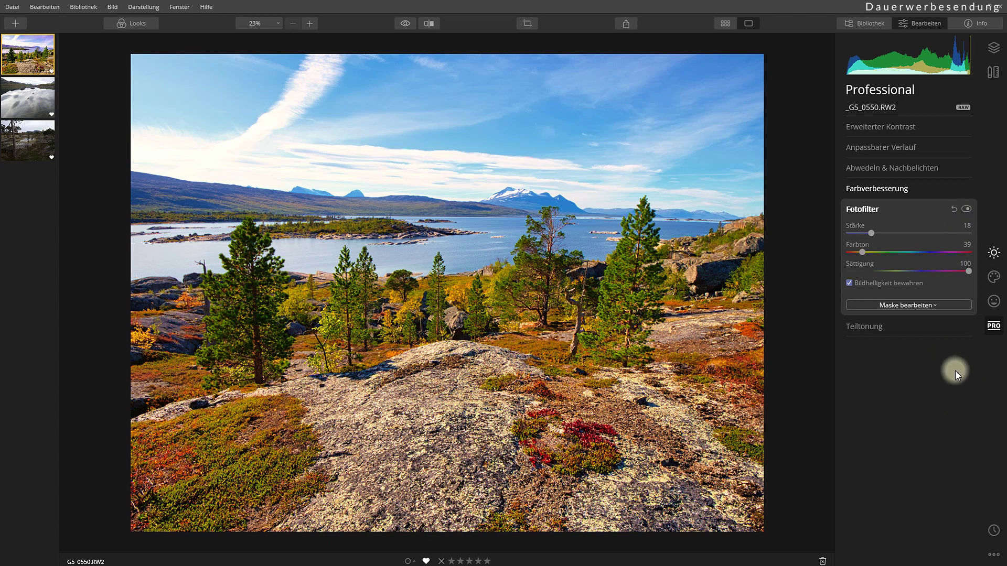
Set Teiltonung hues to 37, with highlight saturation 20 and shadow saturation 10.
left_click(914, 329)
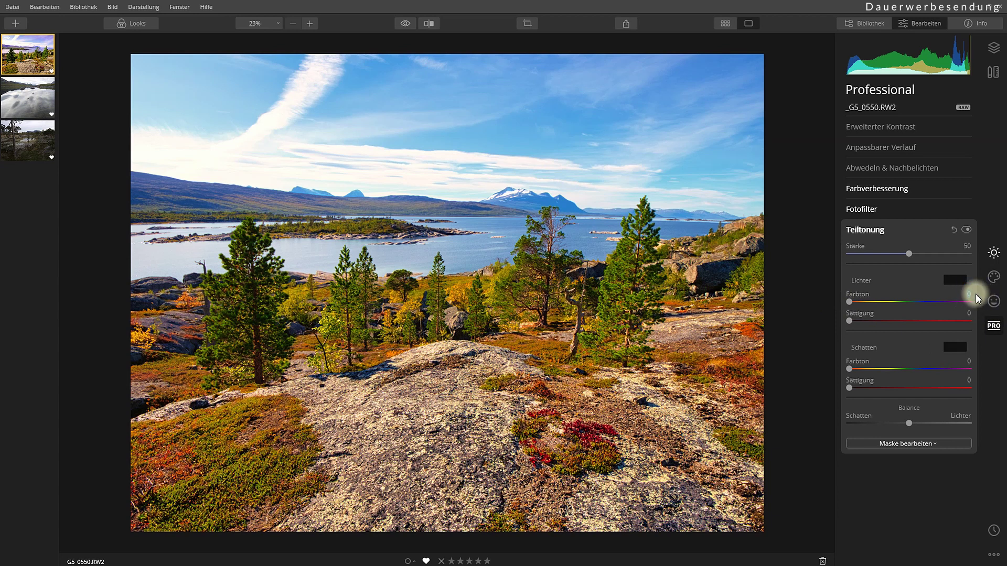
key("Return")
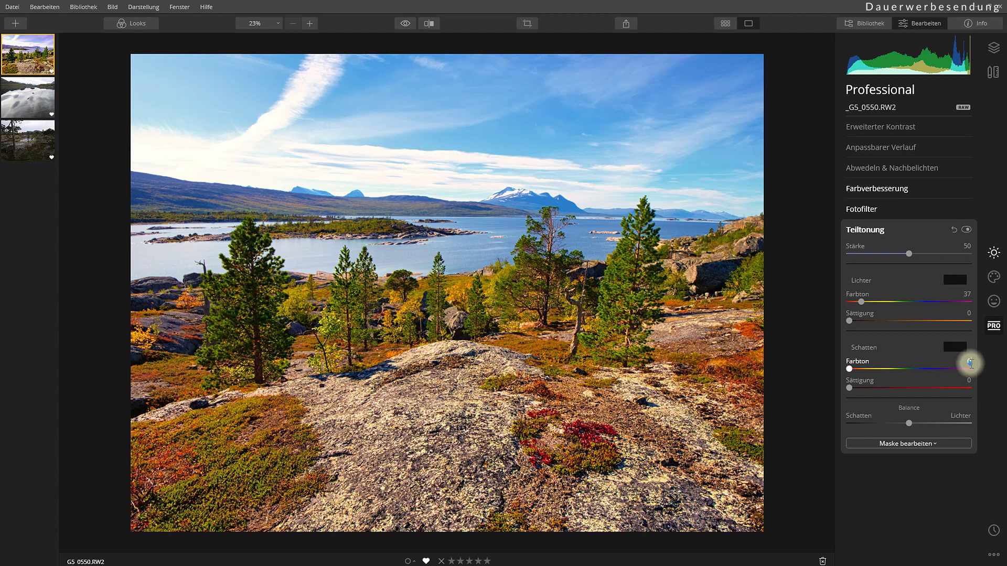
left_click(969, 363)
type("7")
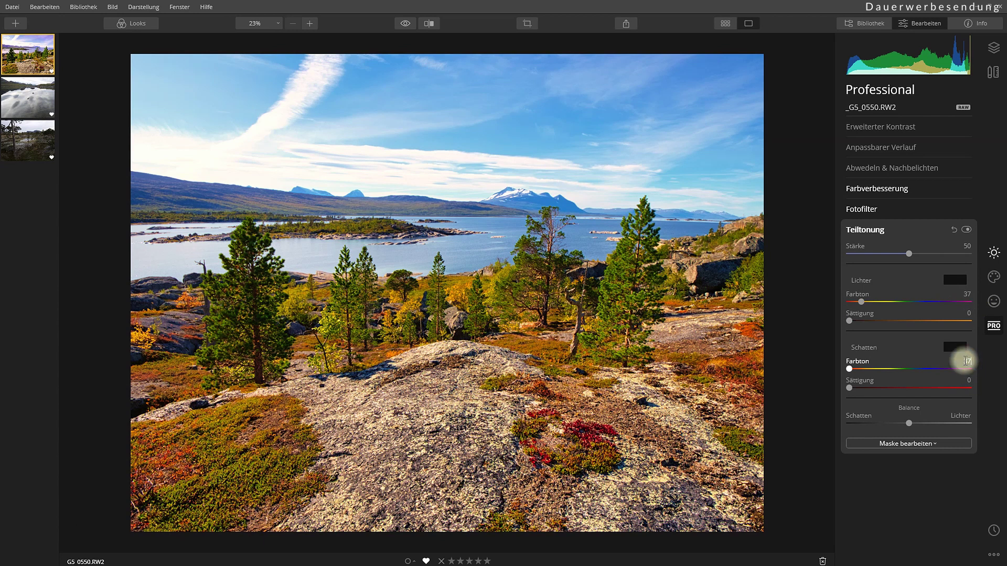
key("Return")
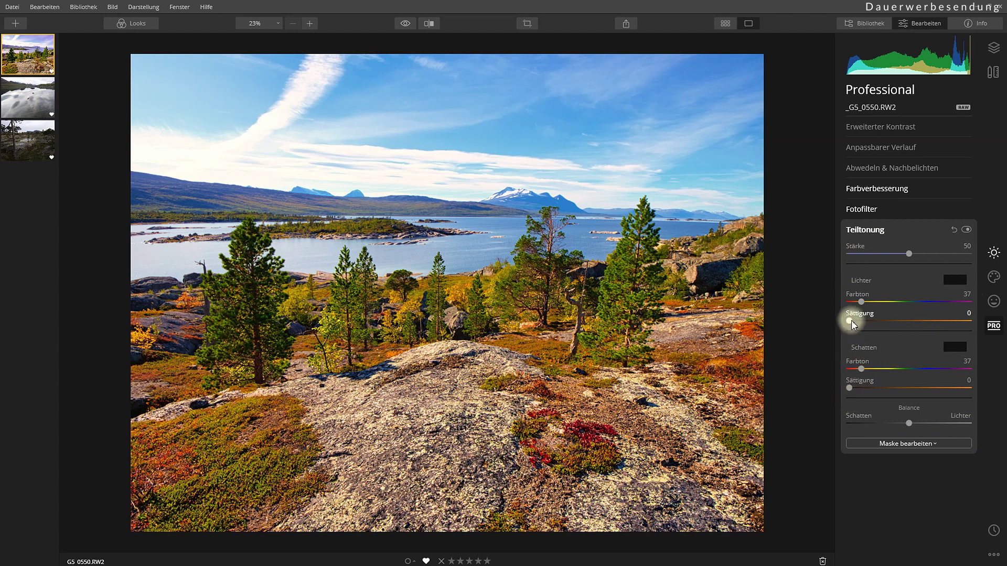
mouse_move(850, 321)
left_mouse_down()
mouse_move(946, 320)
mouse_move(854, 321)
mouse_move(922, 320)
mouse_move(864, 320)
mouse_move(876, 319)
left_mouse_up()
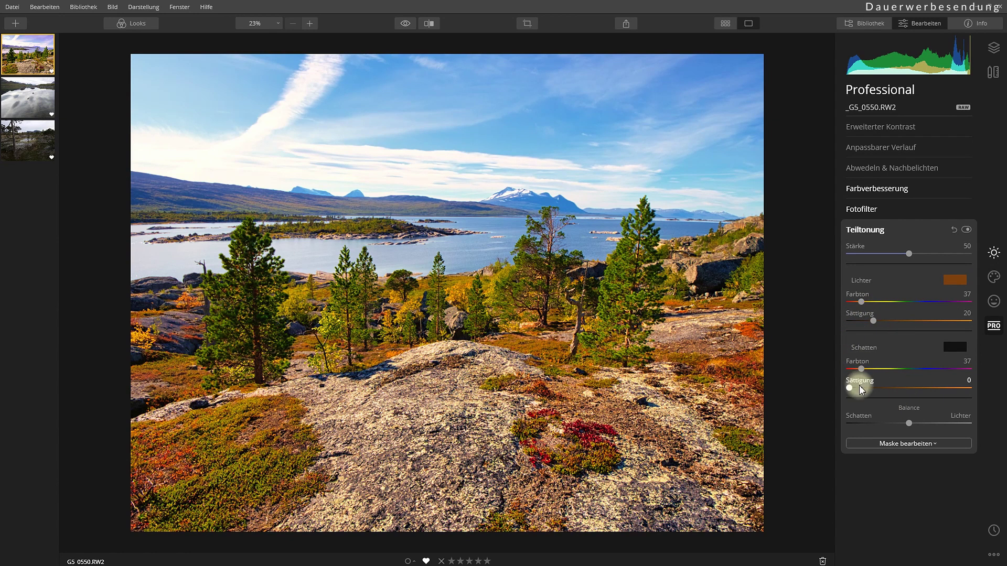
mouse_move(850, 389)
left_mouse_down()
mouse_move(877, 388)
mouse_move(826, 391)
mouse_move(861, 392)
left_mouse_up()
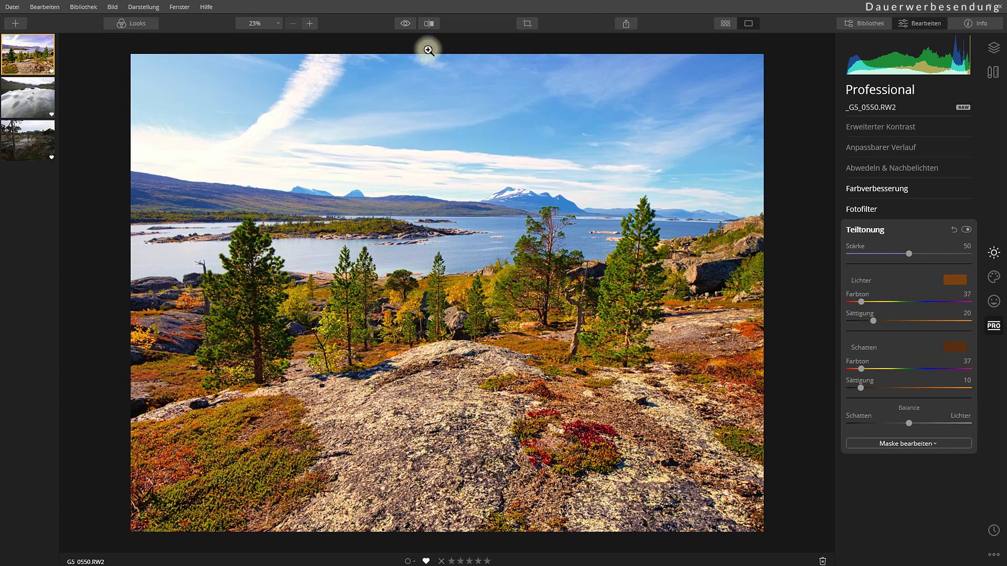
left_click(429, 24)
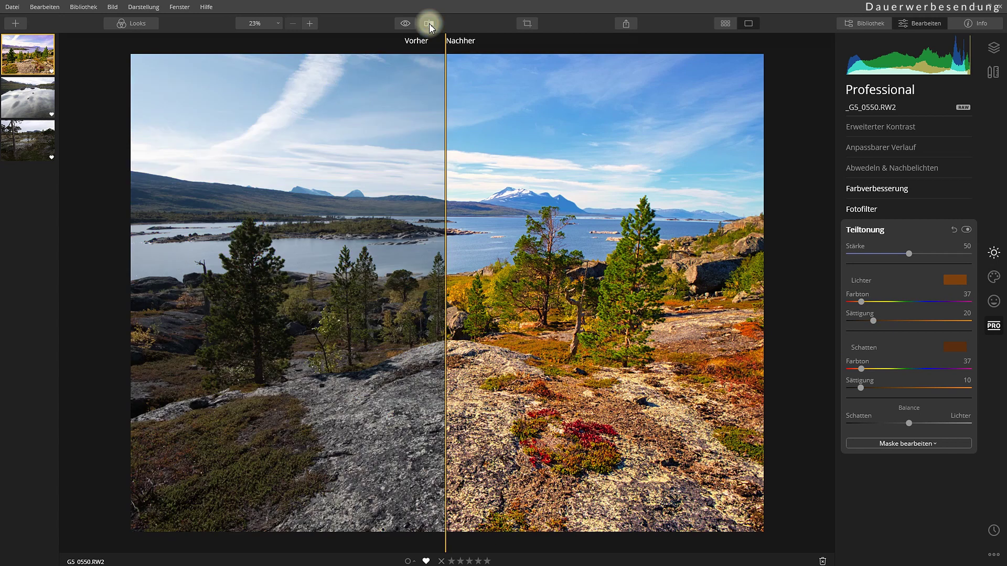
left_click_drag(446, 236, 882, 235)
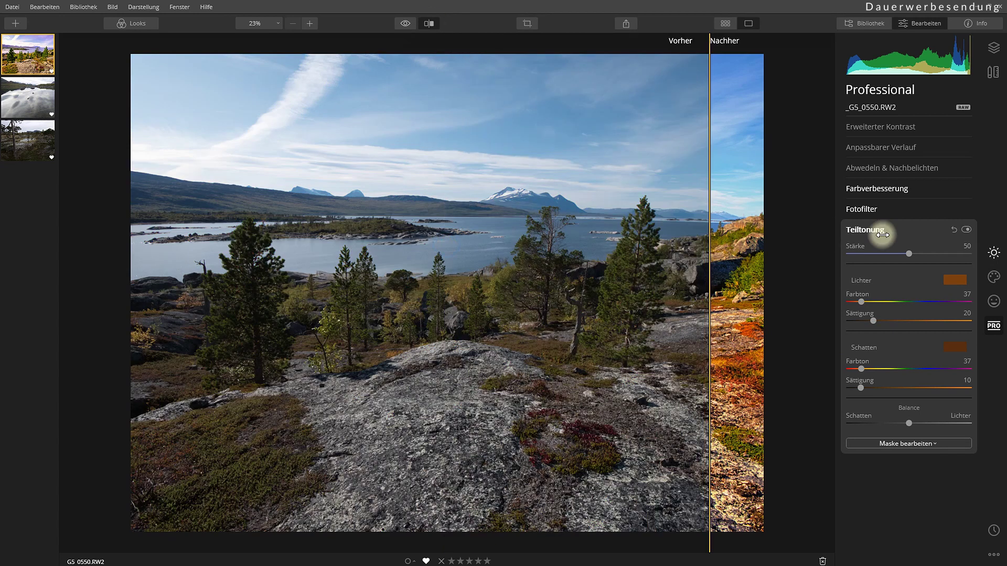
left_click_drag(711, 259, 3, 215)
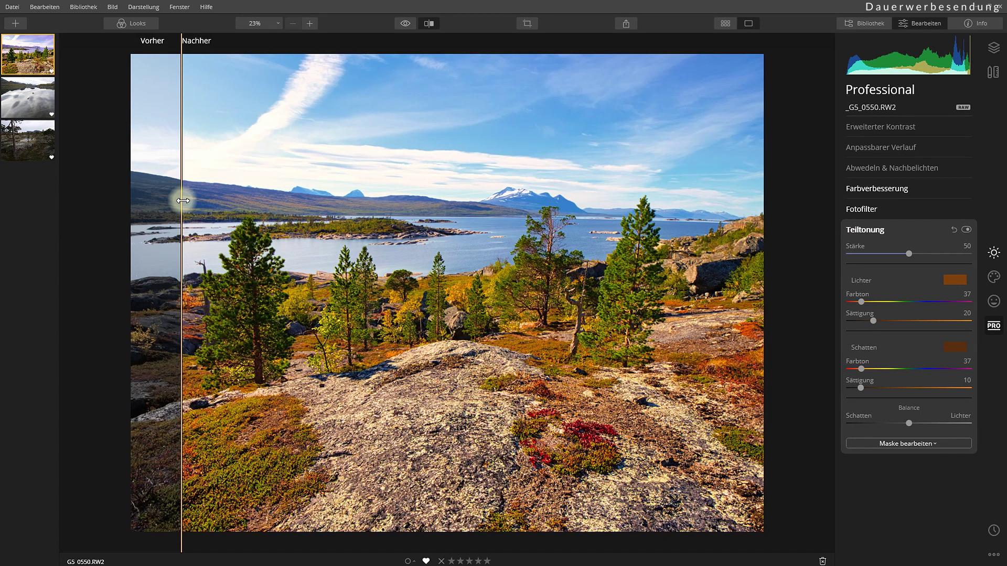
left_click_drag(183, 201, 442, 218)
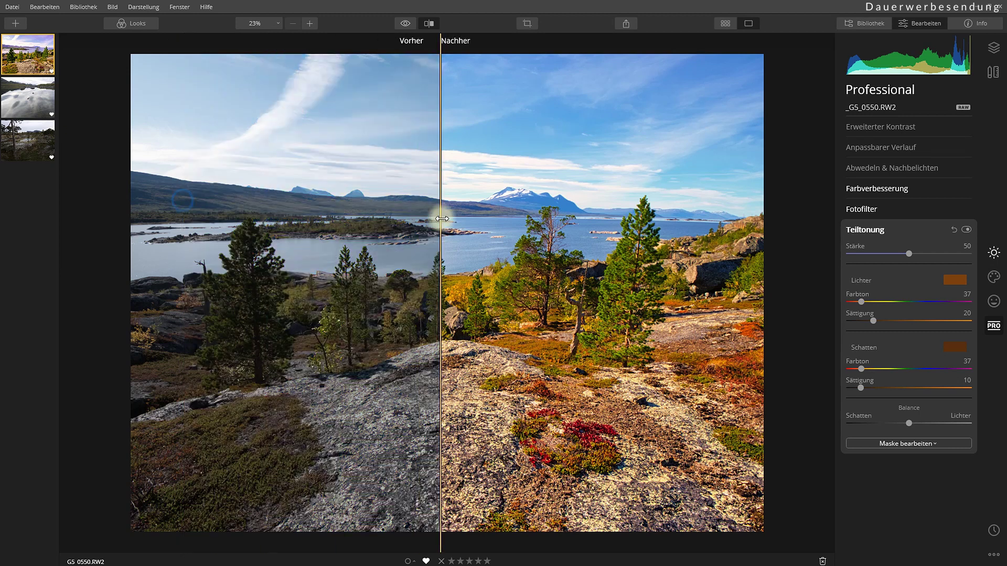
left_click(429, 23)
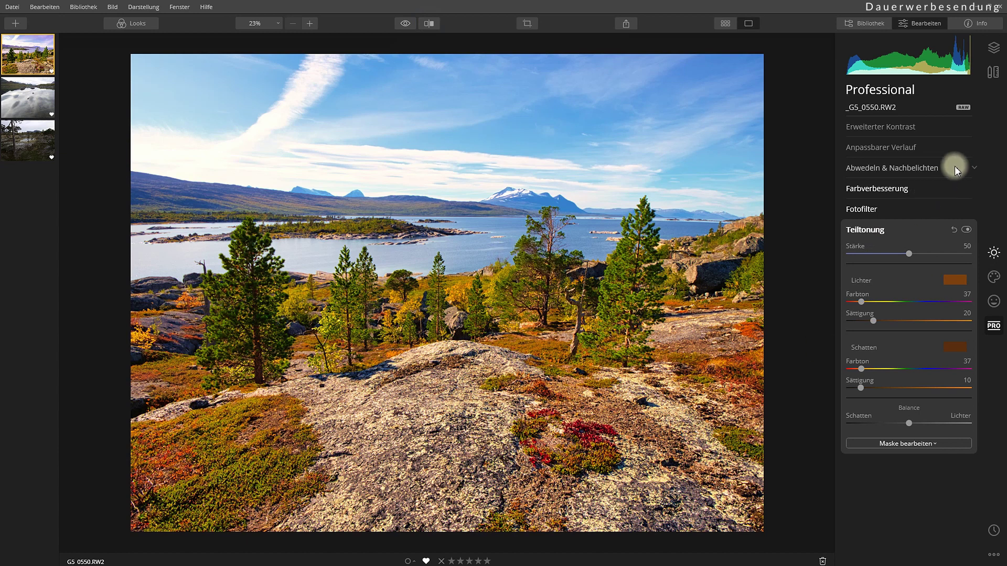
In Wesentliches, dip Farbe saturation and return it to 38, then collapse Farbe.
left_click(994, 253)
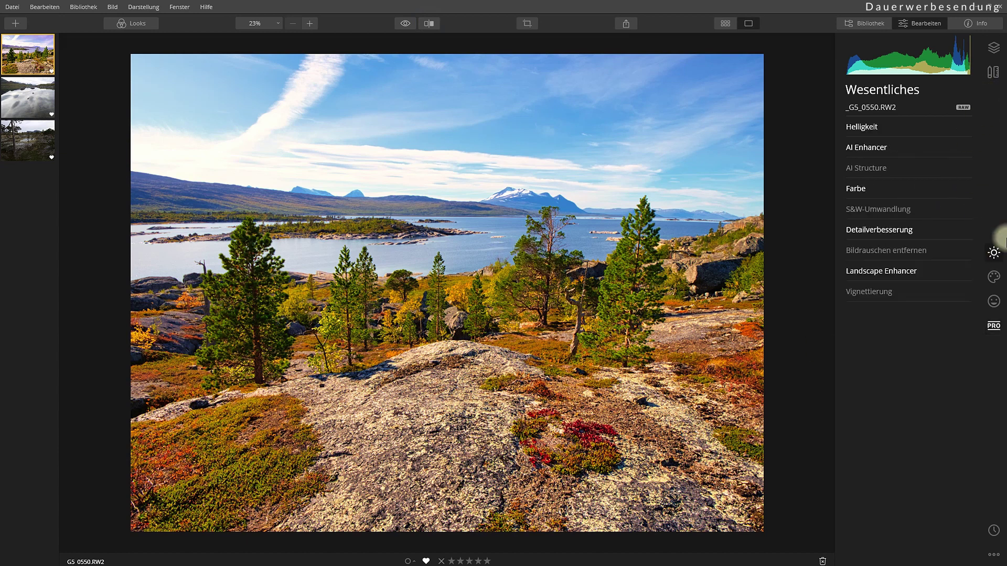
left_click(896, 195)
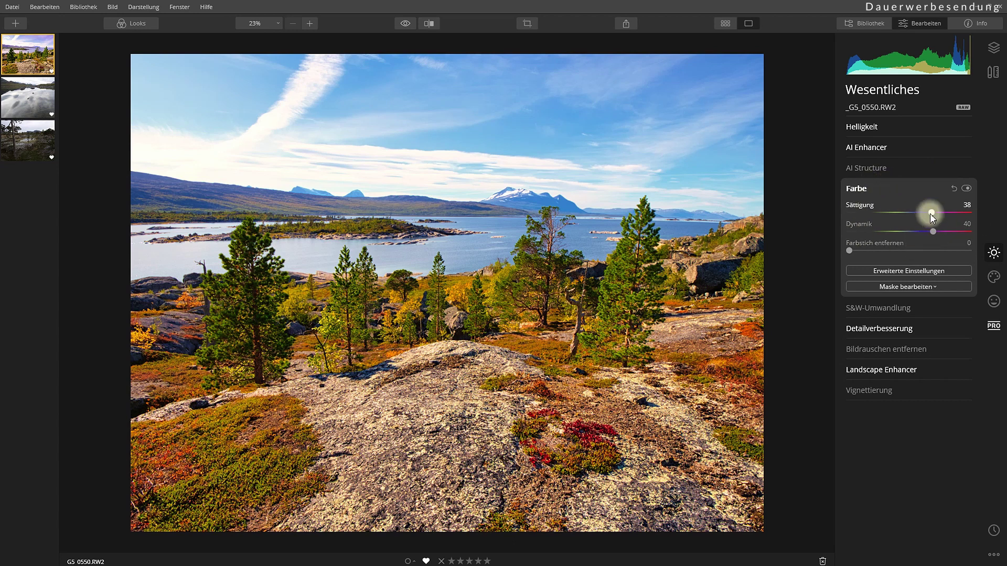
left_click_drag(931, 212, 921, 219)
left_click_drag(929, 216, 932, 212)
left_click(927, 187)
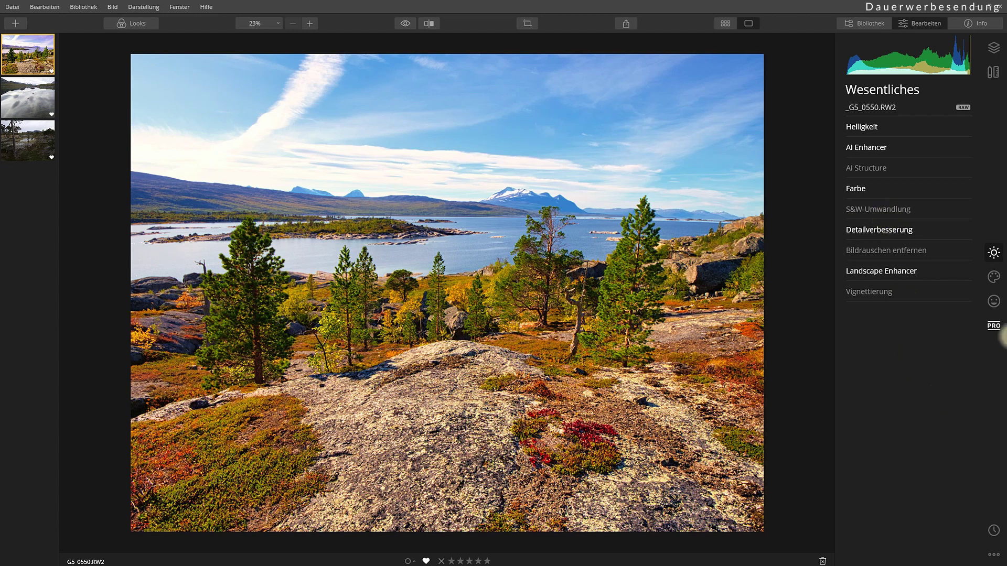
Test the Orton-Effekt glow at full and zero strength, compare on/off, then set Stärke 23.
left_click(992, 308)
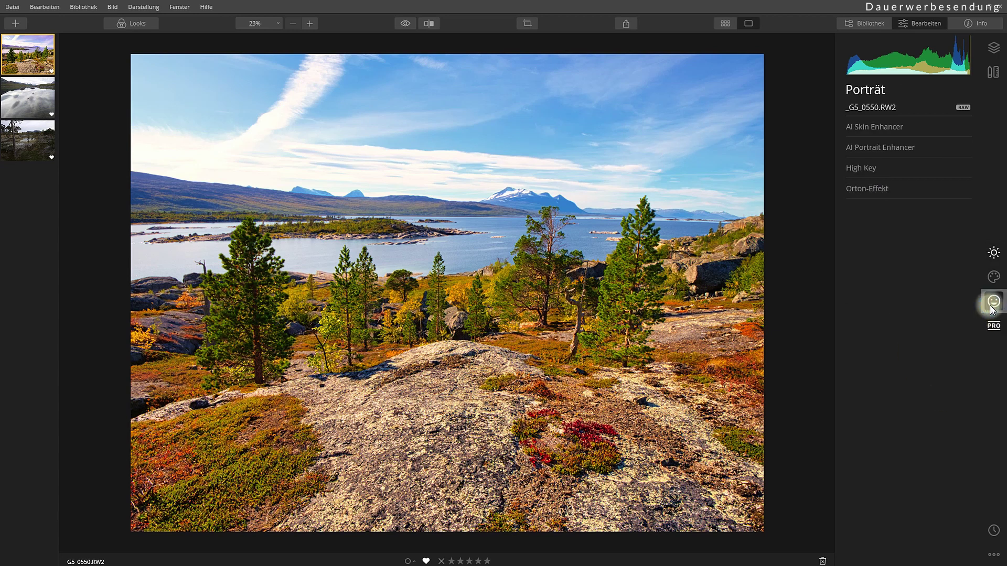
left_click(888, 187)
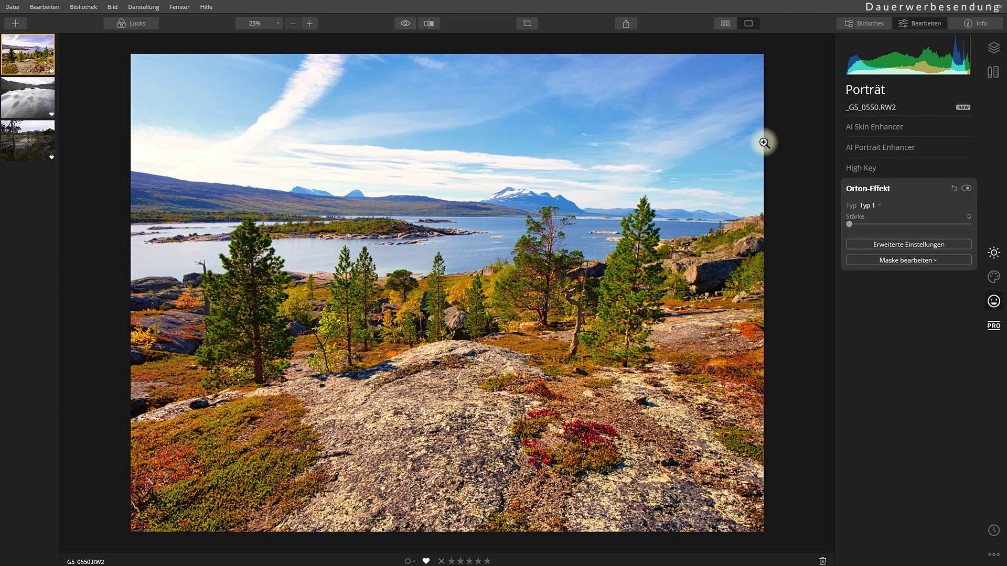
left_click(850, 224)
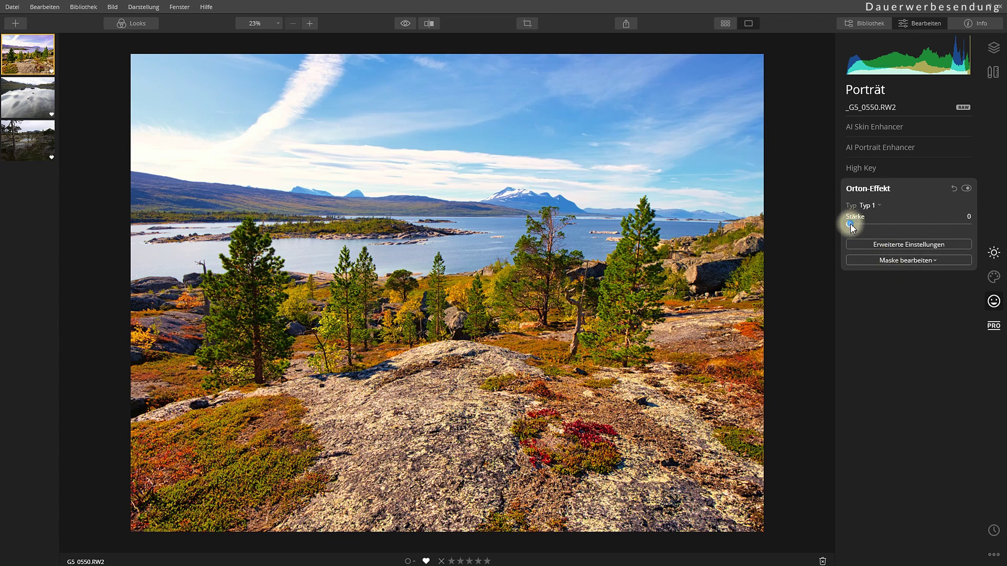
left_click_drag(851, 224, 1005, 233)
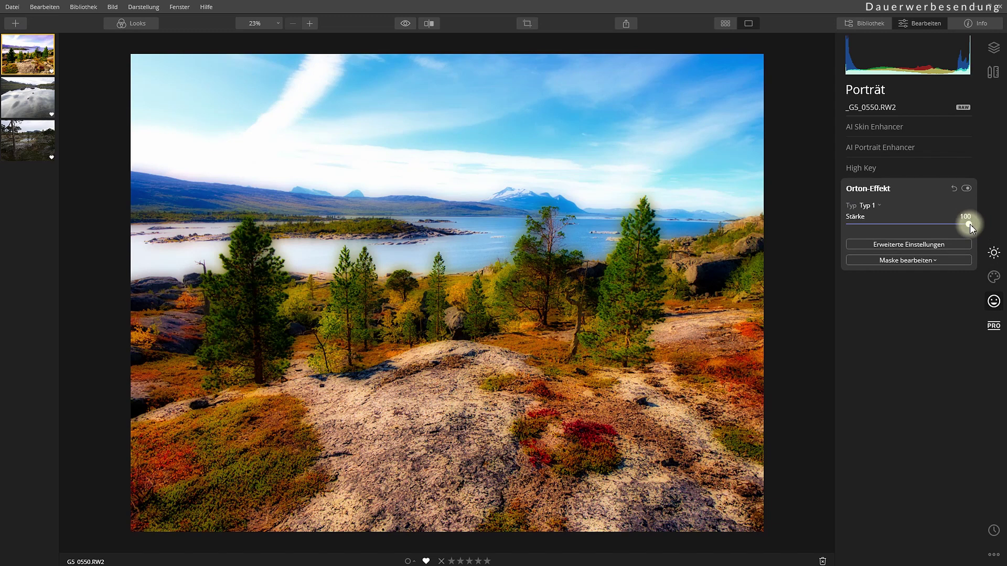
left_click_drag(970, 225, 851, 225)
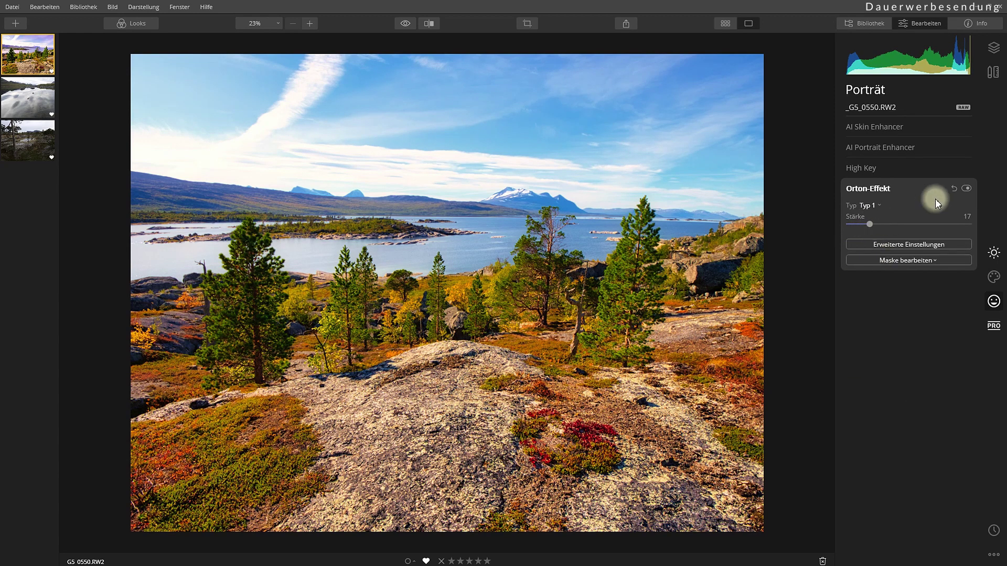
left_click(967, 188)
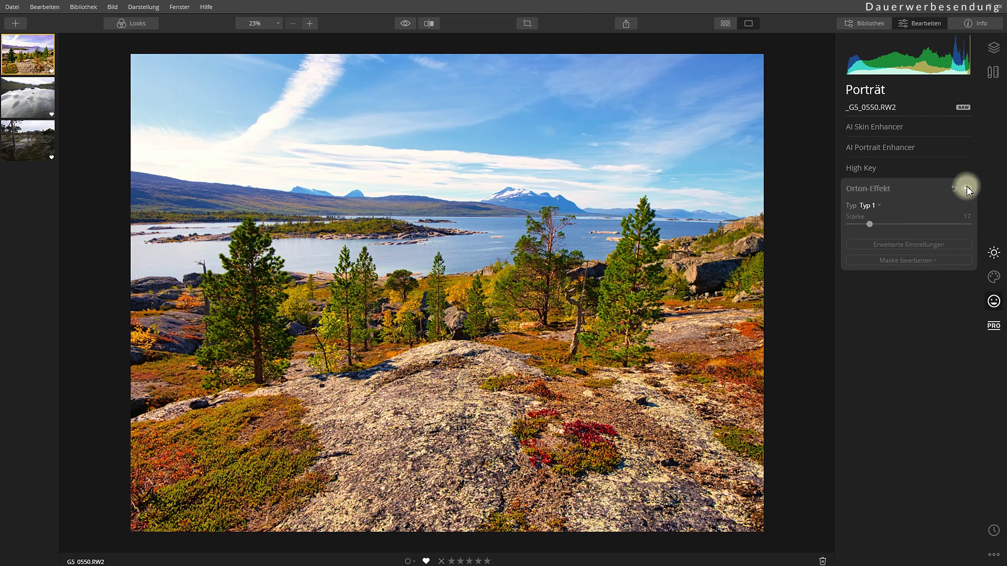
left_click(967, 188)
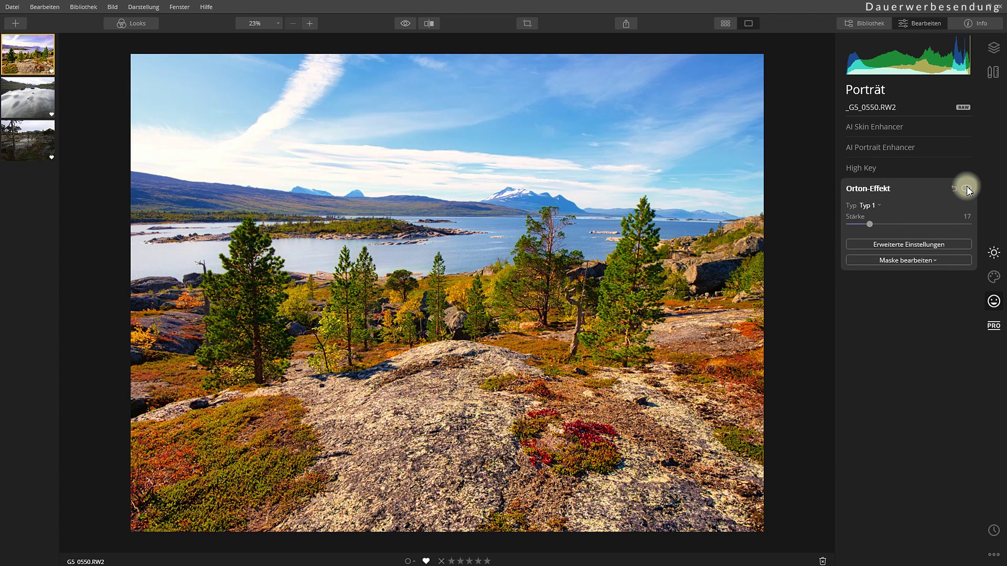
left_click_drag(870, 223, 876, 223)
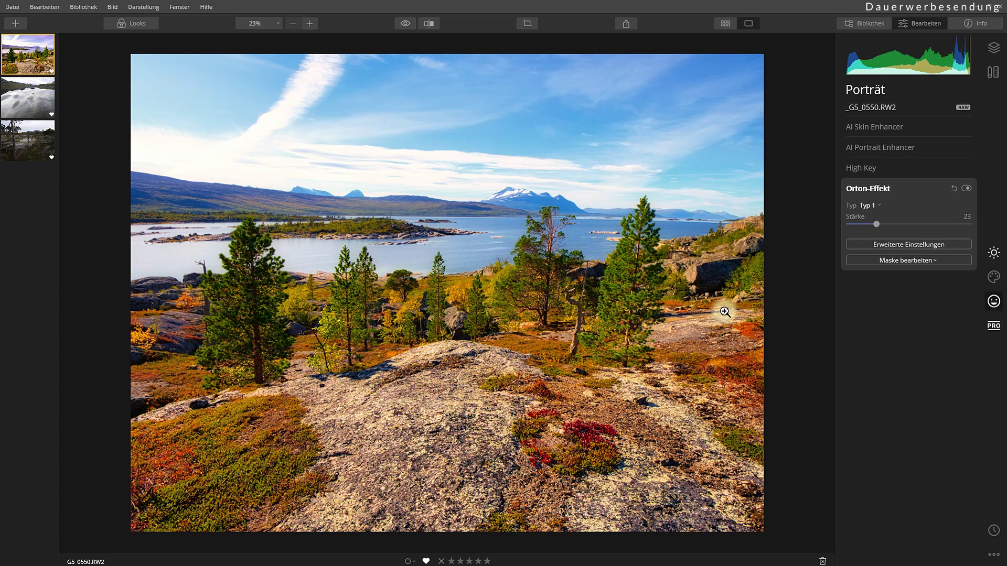
left_click(918, 187)
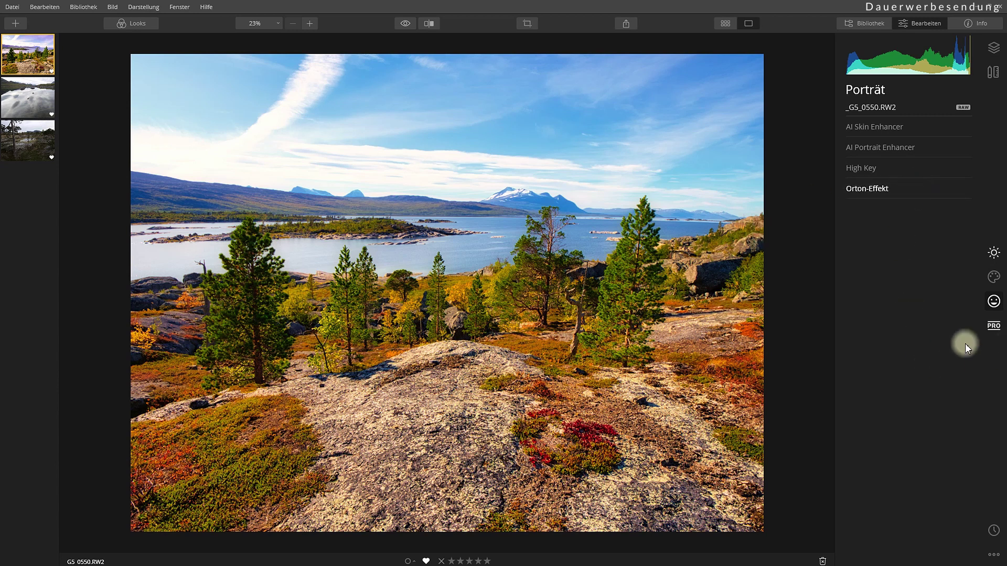